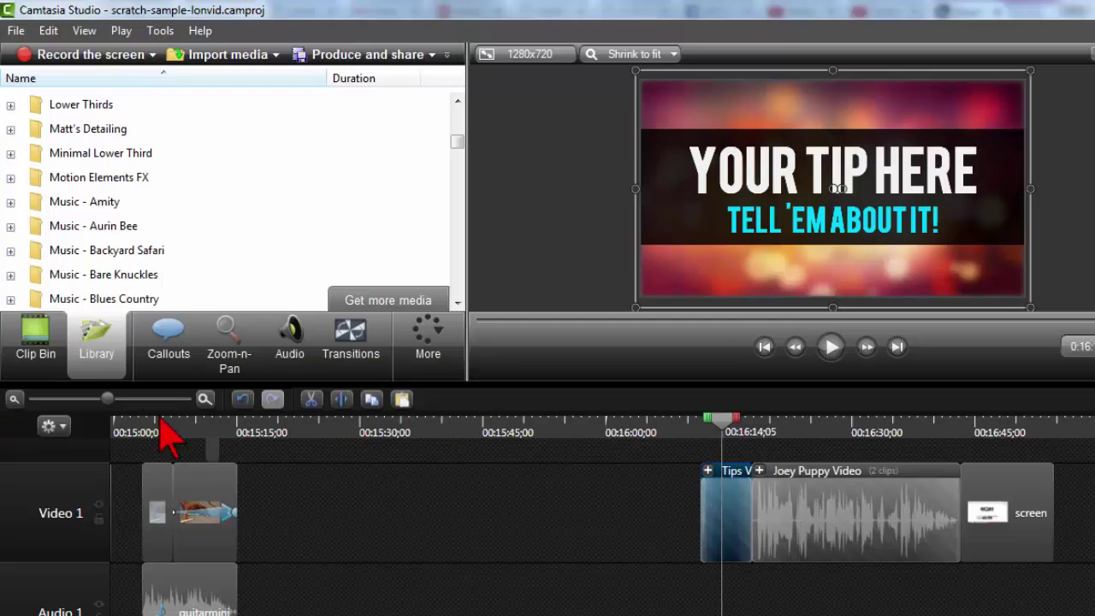
- Zoom the timeline in and trim the Tips Video Titles clip shorter
{"action": "left_click_drag", "start_coordinate": [107, 399], "coordinate": [137, 399]}
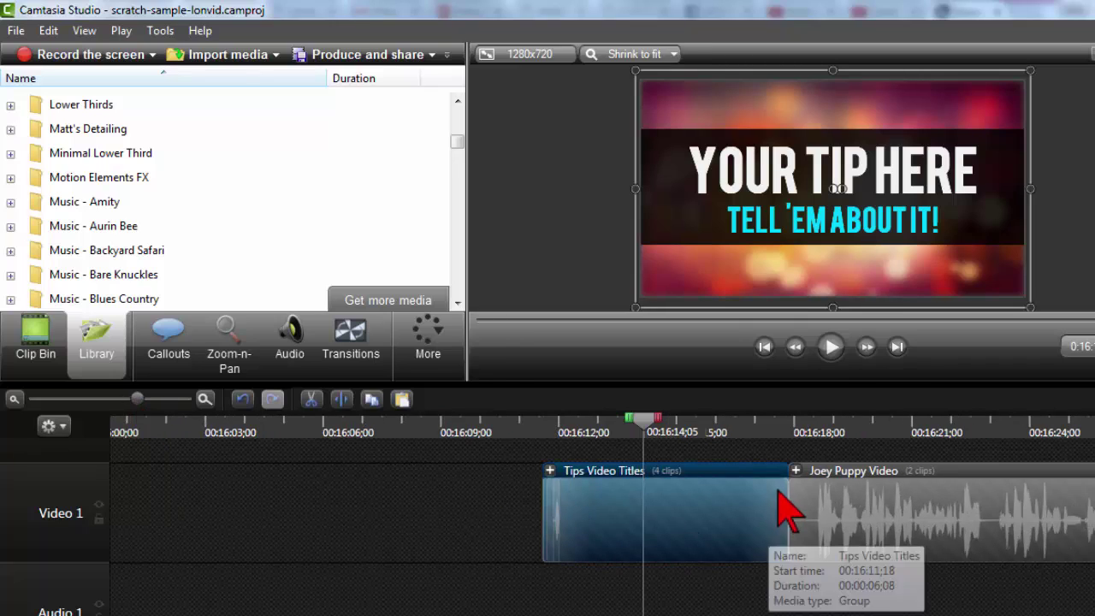
{"action": "left_click_drag", "start_coordinate": [785, 484], "coordinate": [767, 519]}
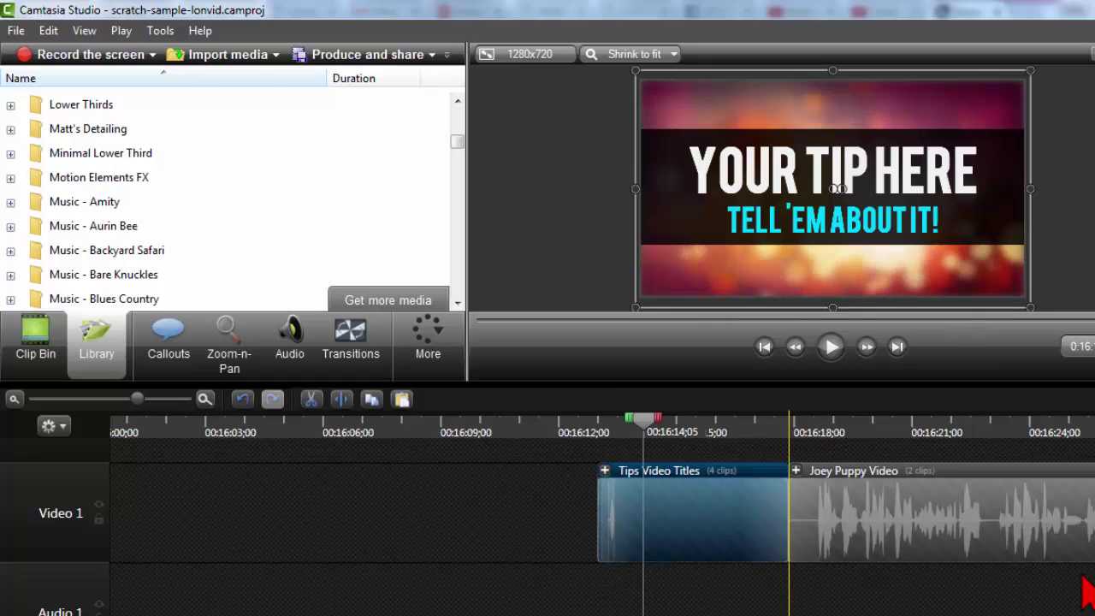
{"action": "scroll", "coordinate": [757, 611], "scroll_direction": "right", "scroll_amount": 10}
{"action": "scroll", "coordinate": [757, 611], "scroll_direction": "left", "scroll_amount": 6}
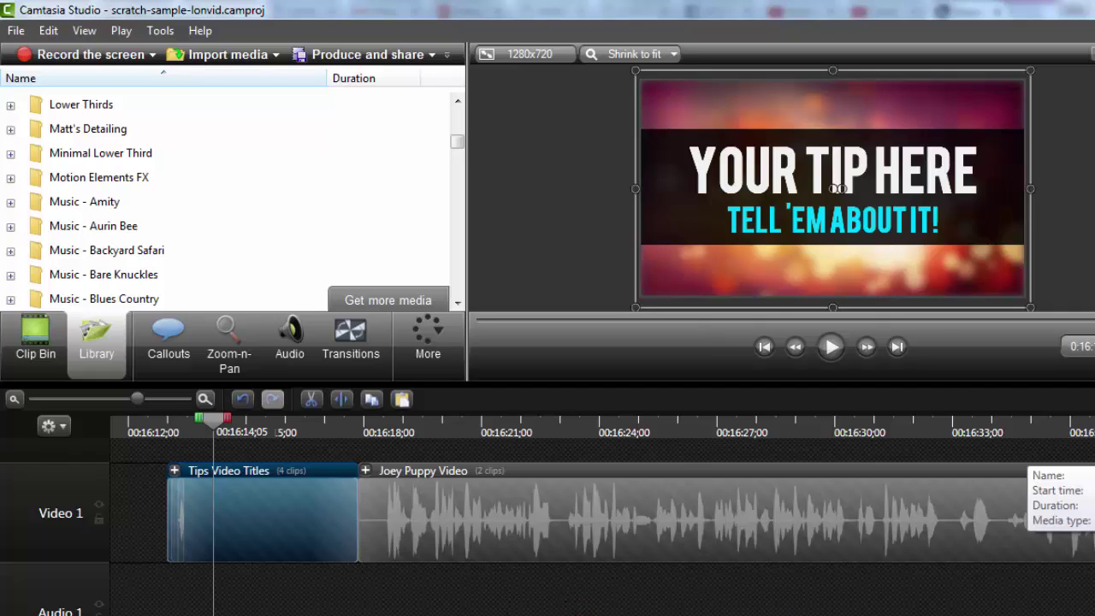
{"action": "scroll", "coordinate": [513, 530], "scroll_direction": "down", "scroll_amount": 1}
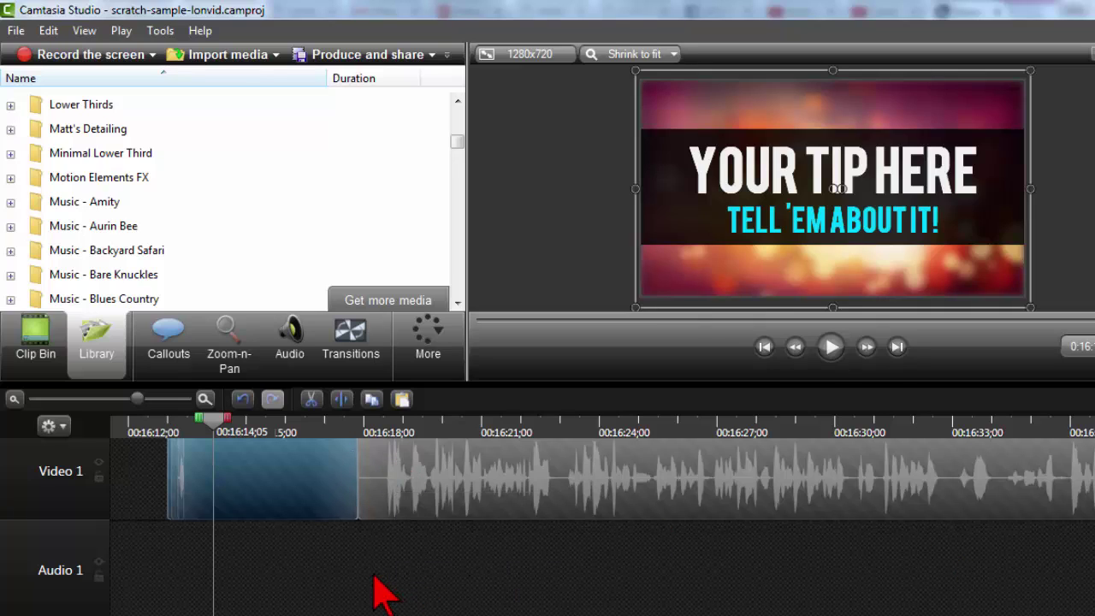
- Expand the Music - Coast to Coast folder and play, then stop, a preview of Full Song
{"action": "left_click", "coordinate": [456, 142]}
{"action": "left_click_drag", "start_coordinate": [456, 142], "coordinate": [457, 148]}
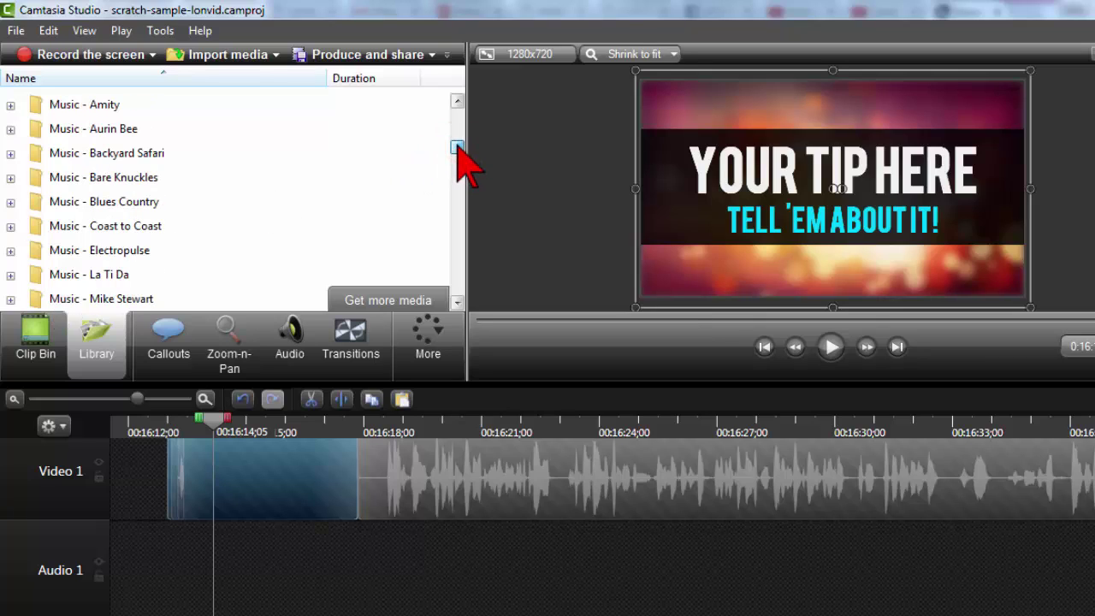
{"action": "left_click", "coordinate": [10, 226]}
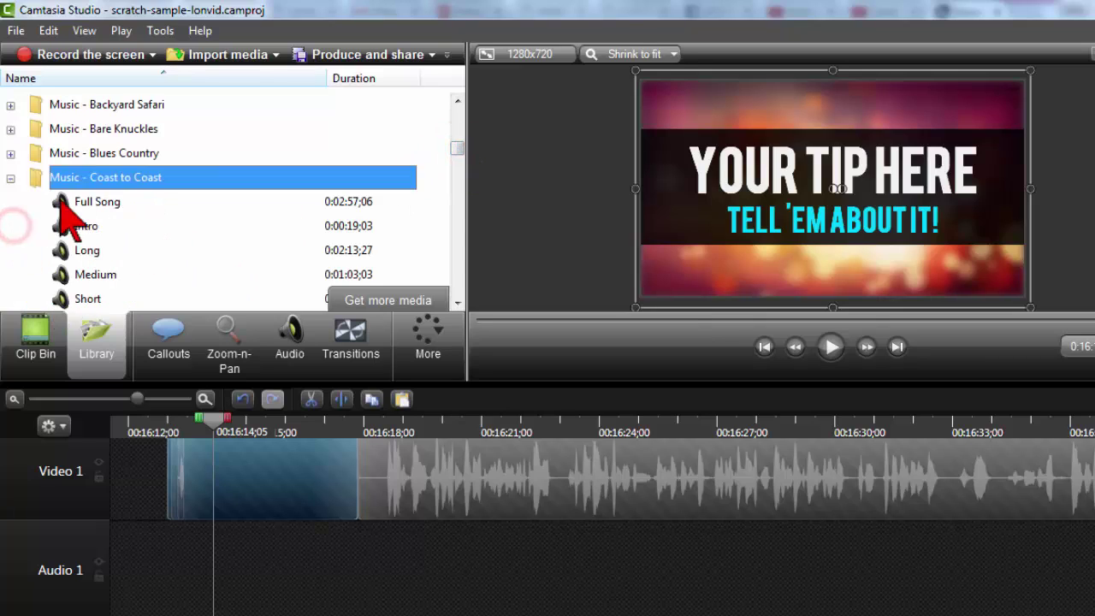
{"action": "mouse_move", "coordinate": [75, 216]}
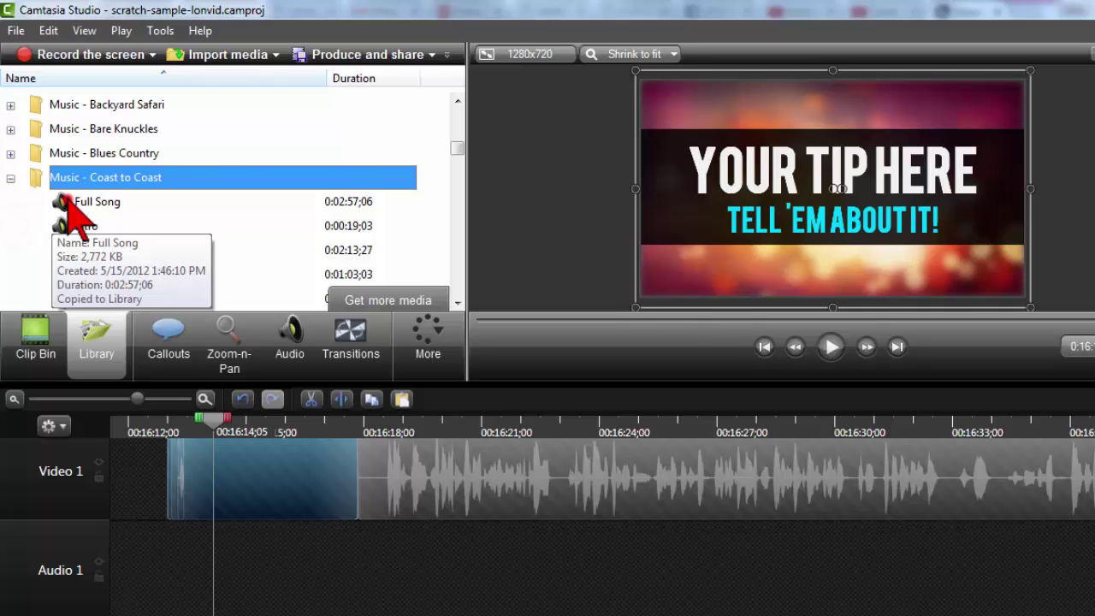
{"action": "left_click", "coordinate": [71, 206]}
{"action": "left_click", "coordinate": [831, 345]}
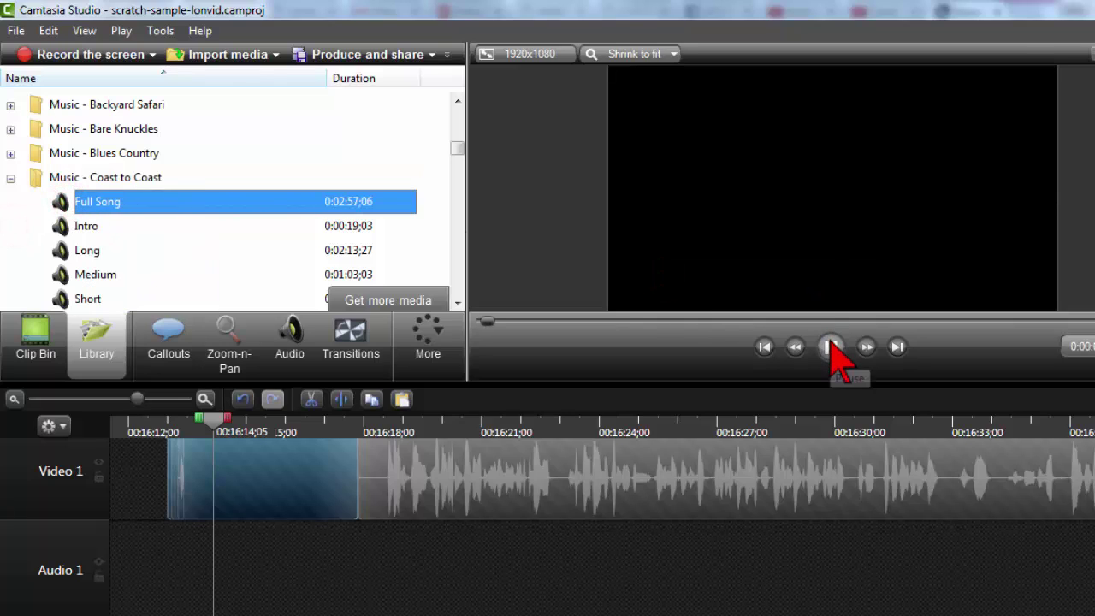
{"action": "left_click", "coordinate": [831, 346]}
{"action": "mouse_move", "coordinate": [69, 220]}
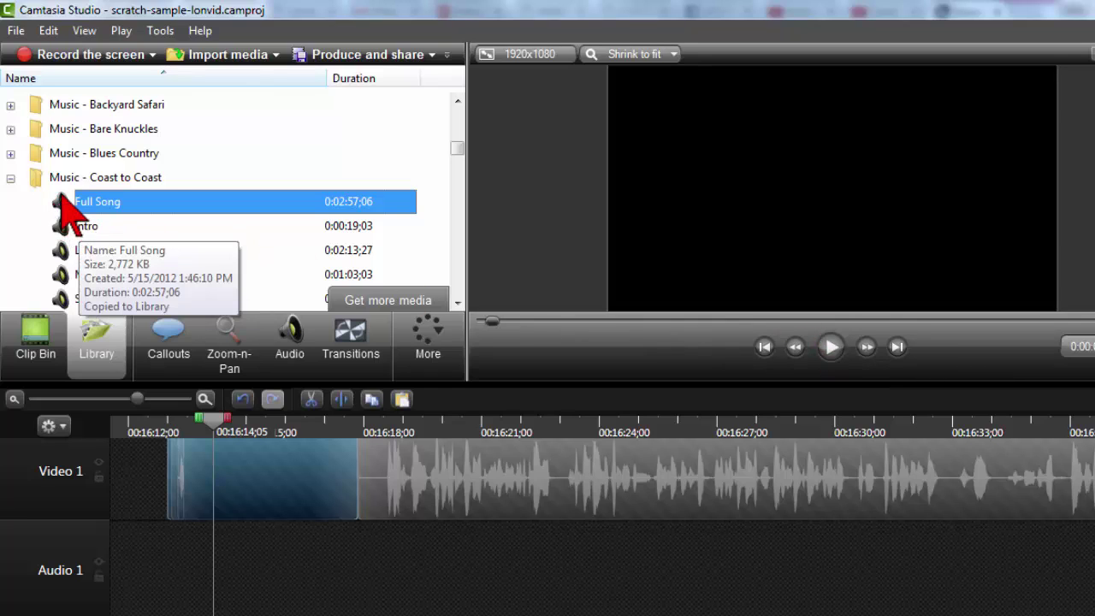
{"action": "left_click", "coordinate": [458, 303]}
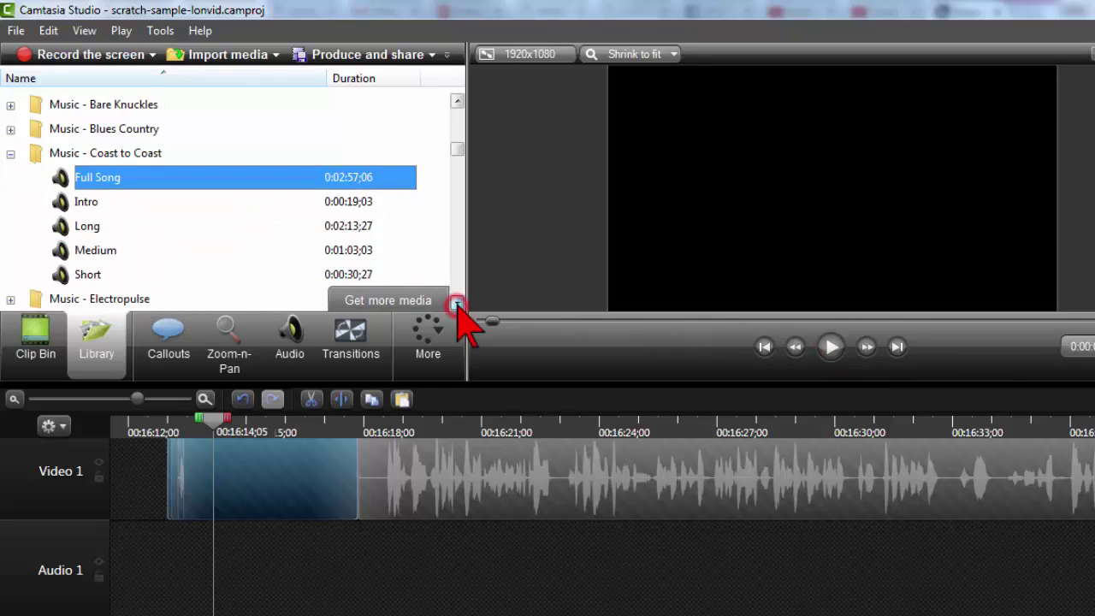
{"action": "left_click", "coordinate": [458, 303]}
{"action": "mouse_move", "coordinate": [318, 450]}
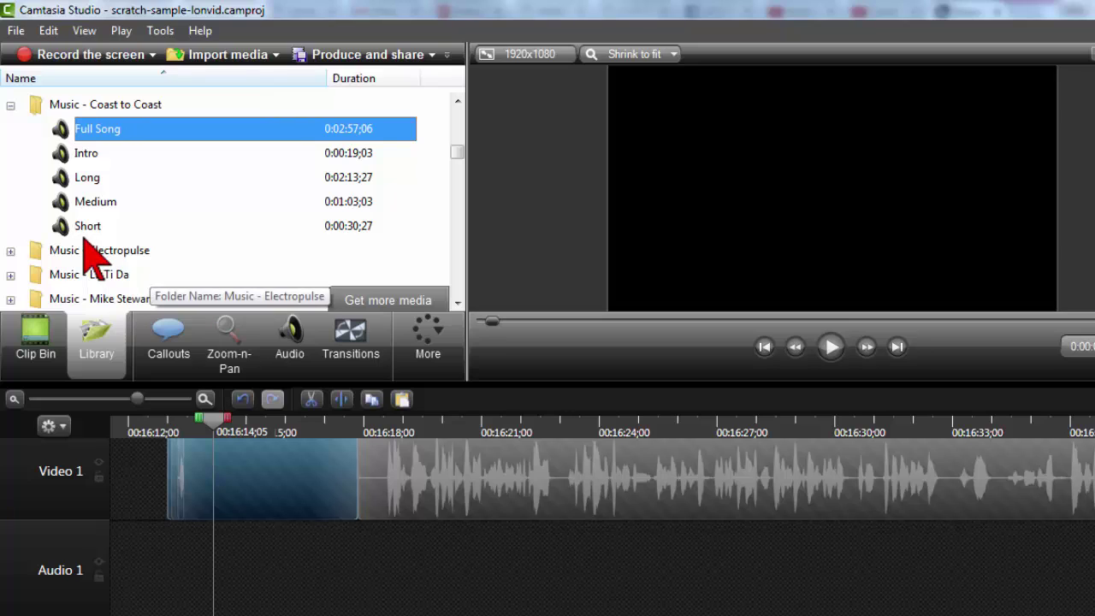
- Add the Coast to Coast Short track to Audio 1 and review it from before the title
{"action": "mouse_move", "coordinate": [65, 226]}
{"action": "left_click_drag", "start_coordinate": [65, 227], "coordinate": [181, 592]}
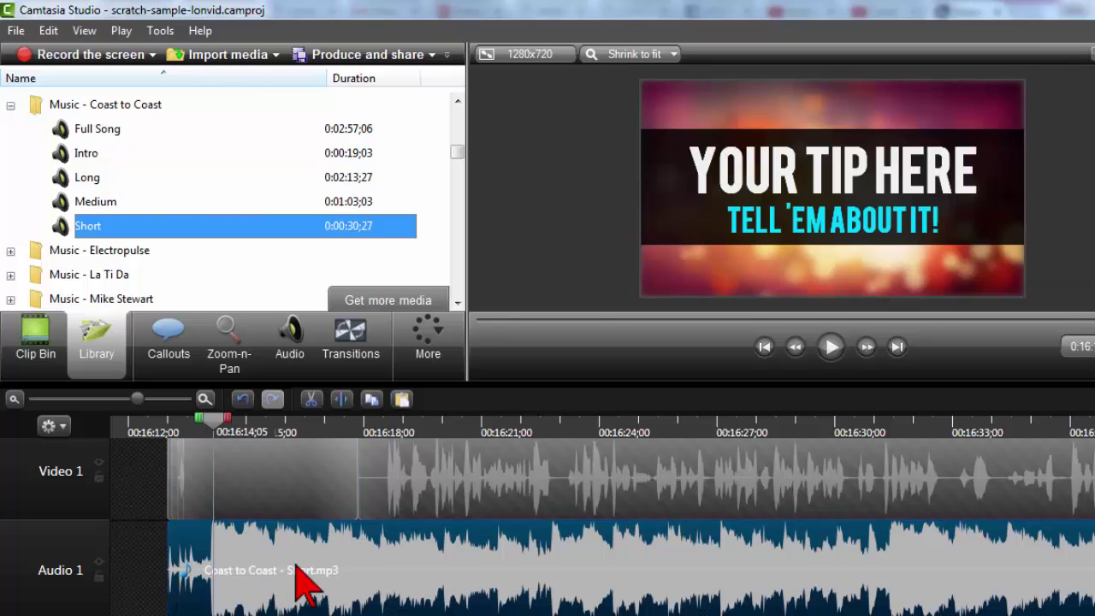
{"action": "left_click", "coordinate": [436, 586]}
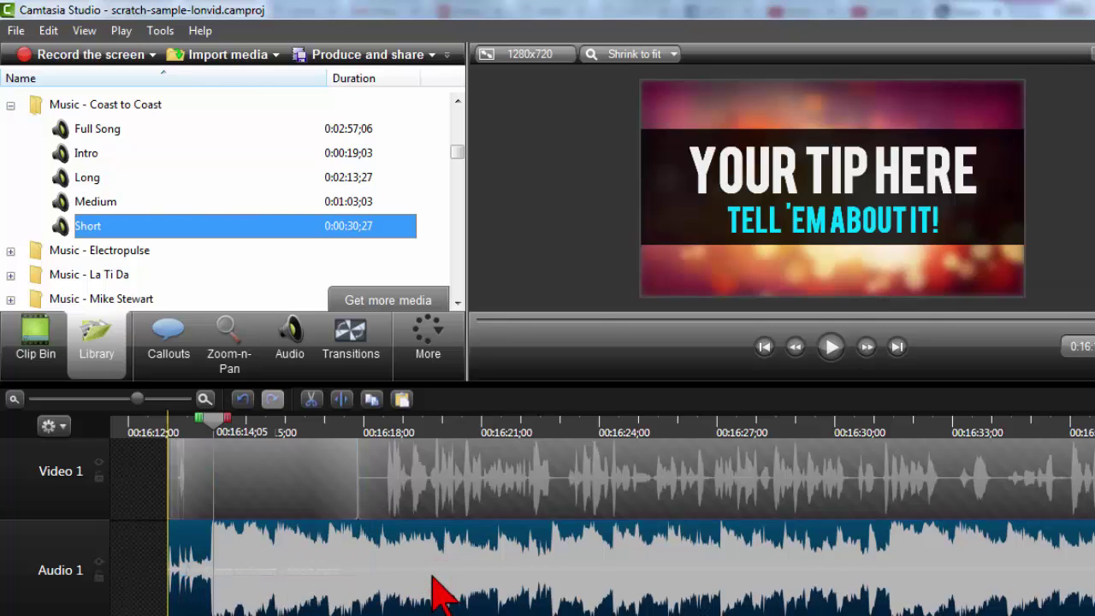
{"action": "left_click", "coordinate": [204, 433]}
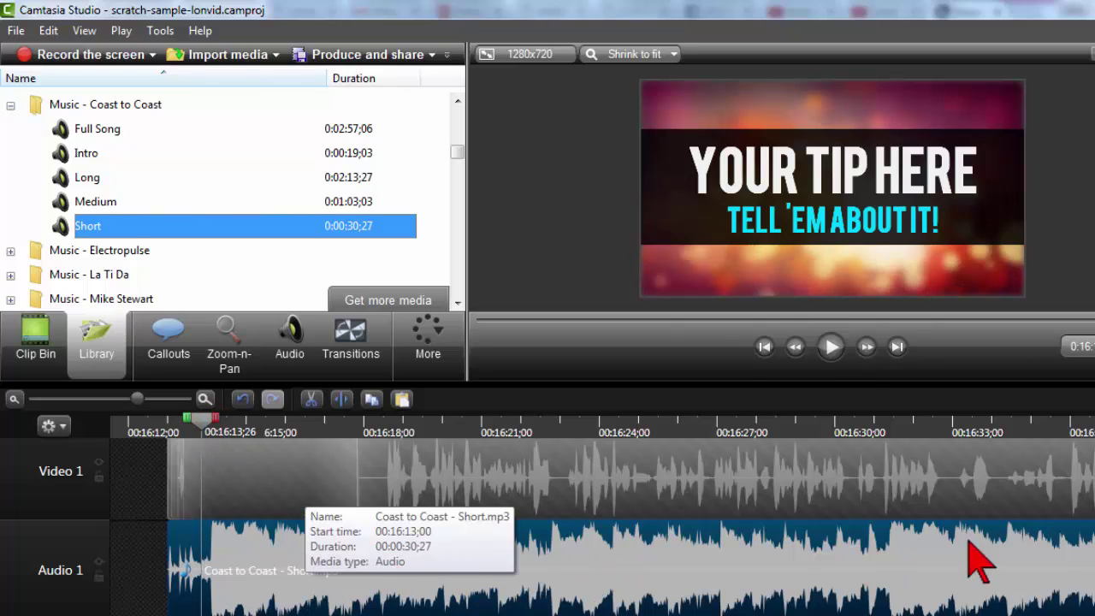
{"action": "scroll", "coordinate": [236, 471], "scroll_direction": "right", "scroll_amount": 1}
{"action": "left_click", "coordinate": [169, 423]}
{"action": "left_click_drag", "start_coordinate": [166, 423], "coordinate": [360, 426]}
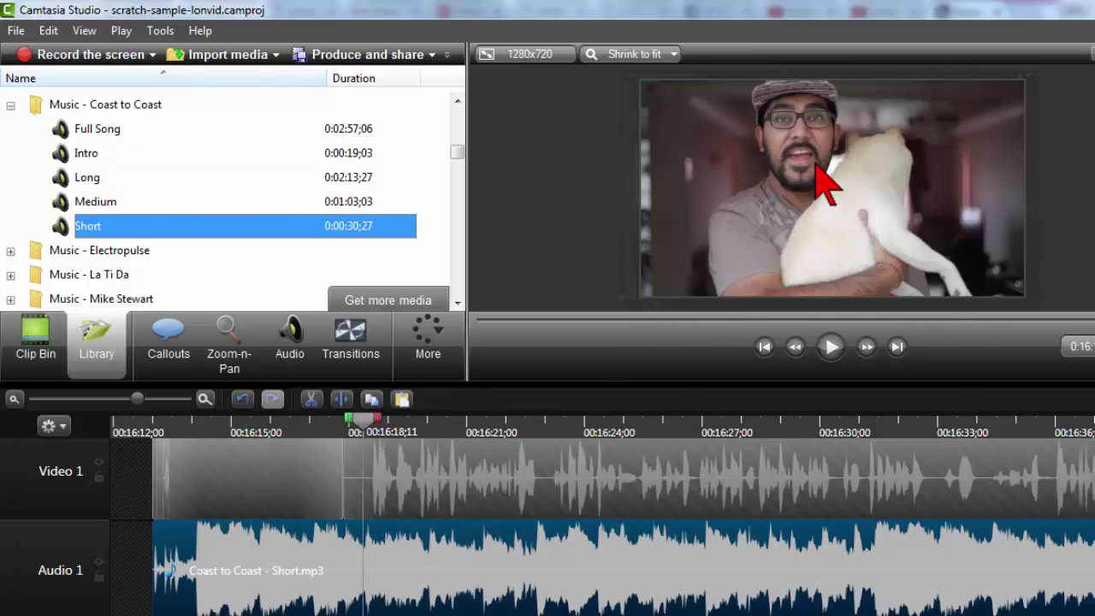
- Delete the Short clip and put the Coast to Coast Medium track on Audio 1
{"action": "mouse_move", "coordinate": [363, 557]}
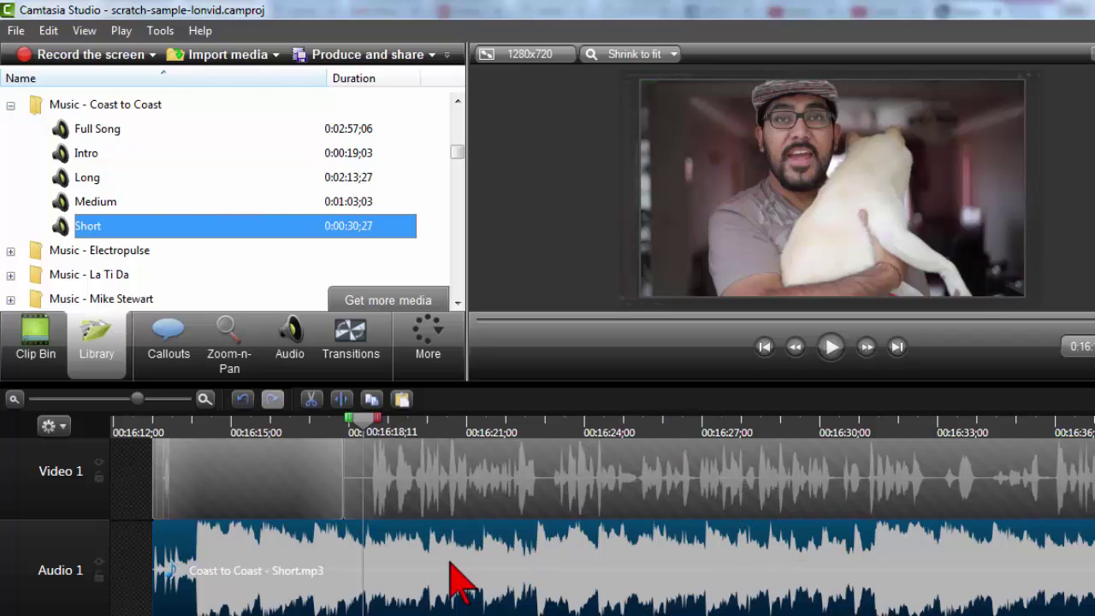
{"action": "mouse_move", "coordinate": [488, 590]}
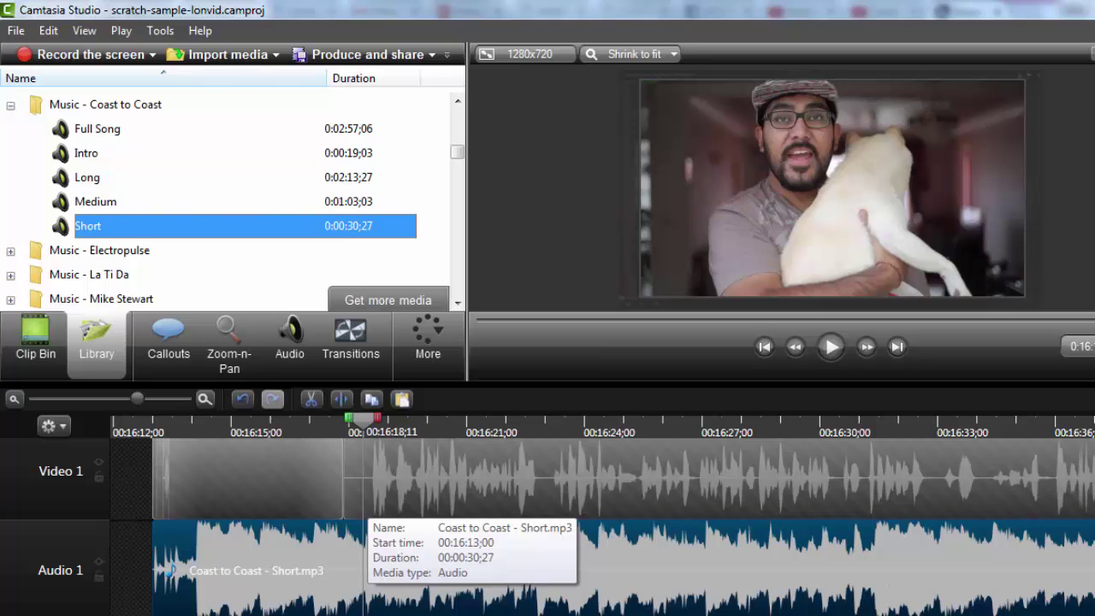
{"action": "scroll", "coordinate": [599, 513], "scroll_direction": "right", "scroll_amount": 5}
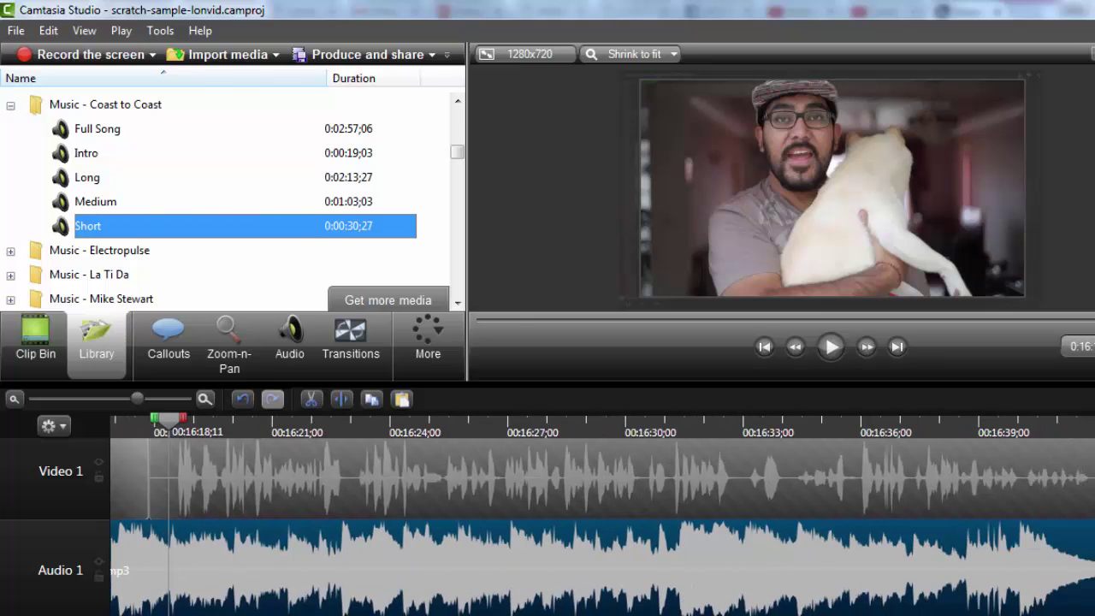
{"action": "scroll", "coordinate": [791, 590], "scroll_direction": "right", "scroll_amount": 3}
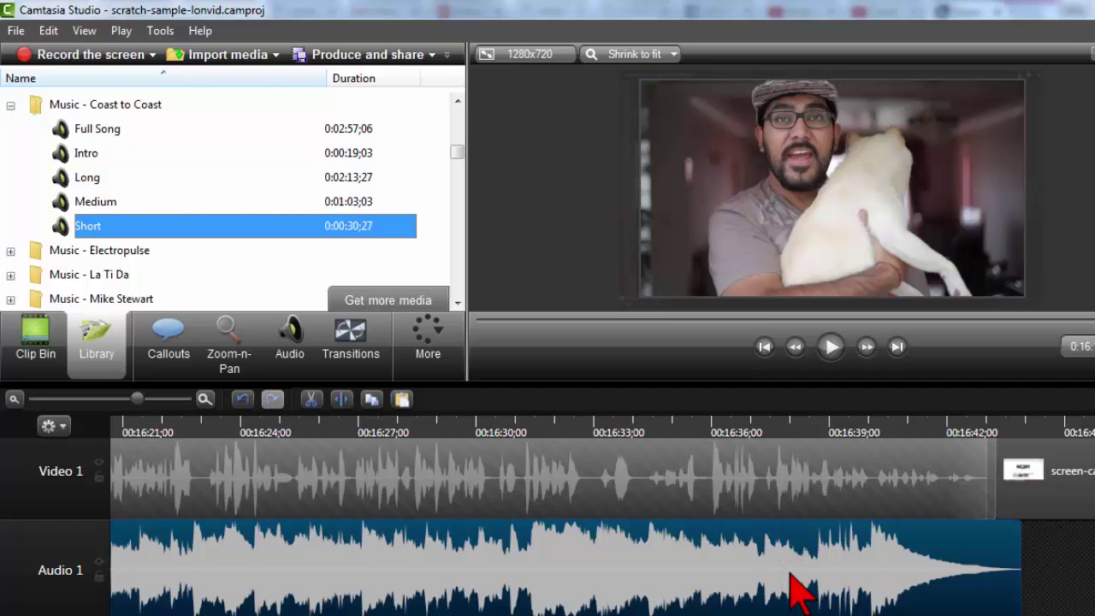
{"action": "key", "text": "Delete"}
{"action": "left_click_drag", "start_coordinate": [96, 201], "coordinate": [394, 543]}
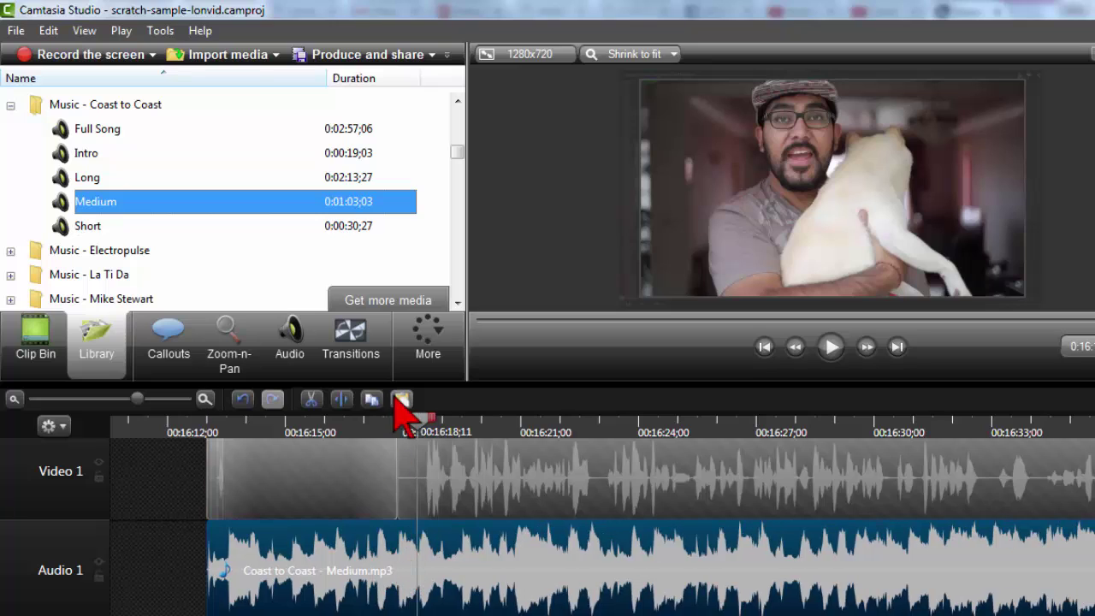
{"action": "left_click", "coordinate": [414, 420]}
{"action": "left_click", "coordinate": [433, 472]}
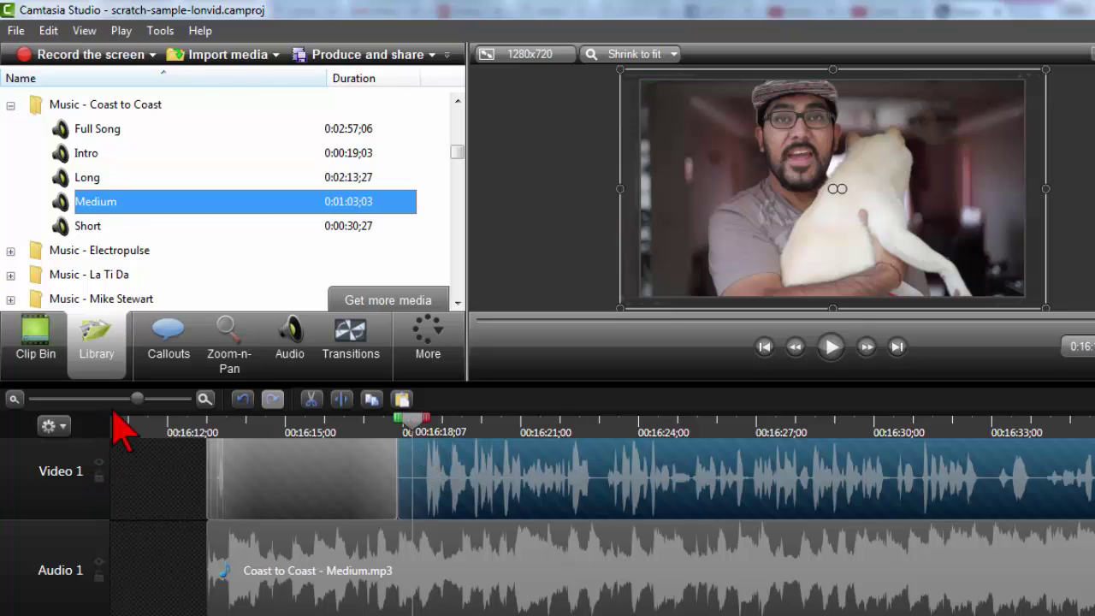
{"action": "left_click_drag", "start_coordinate": [124, 402], "coordinate": [115, 399]}
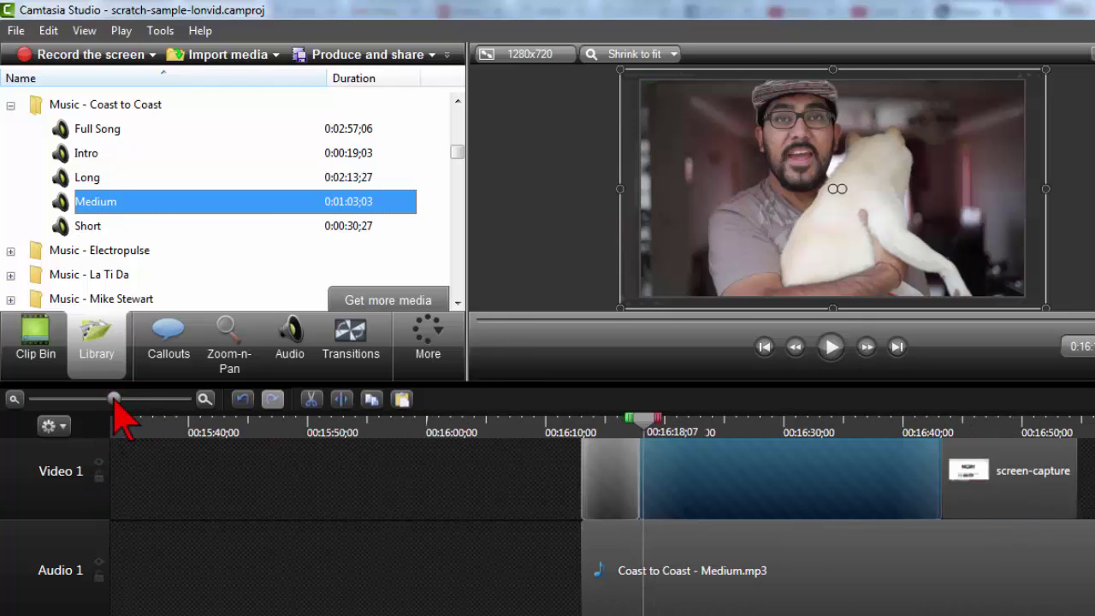
{"action": "left_click", "coordinate": [930, 428]}
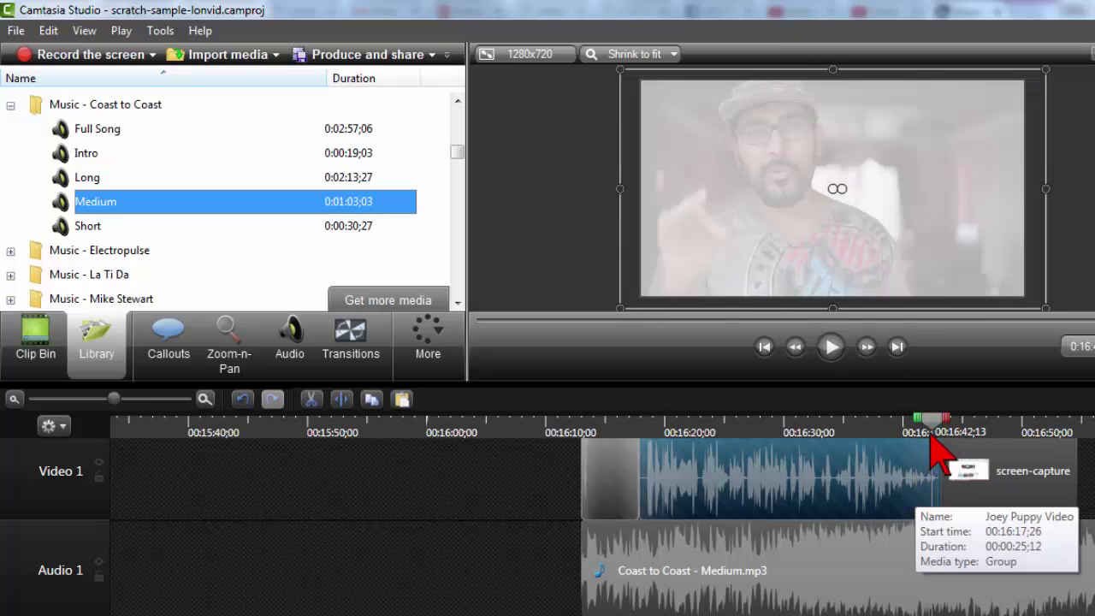
{"action": "left_click_drag", "start_coordinate": [934, 436], "coordinate": [942, 422]}
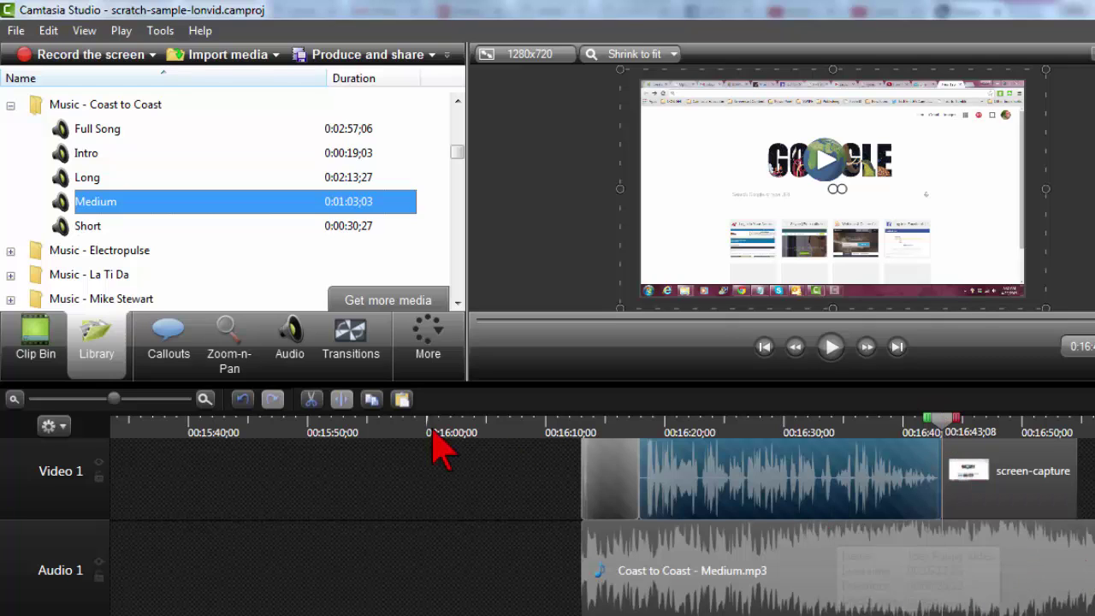
{"action": "mouse_move", "coordinate": [115, 399]}
{"action": "left_mouse_down"}
{"action": "mouse_move", "coordinate": [130, 401]}
{"action": "mouse_move", "coordinate": [118, 401]}
{"action": "left_mouse_up"}
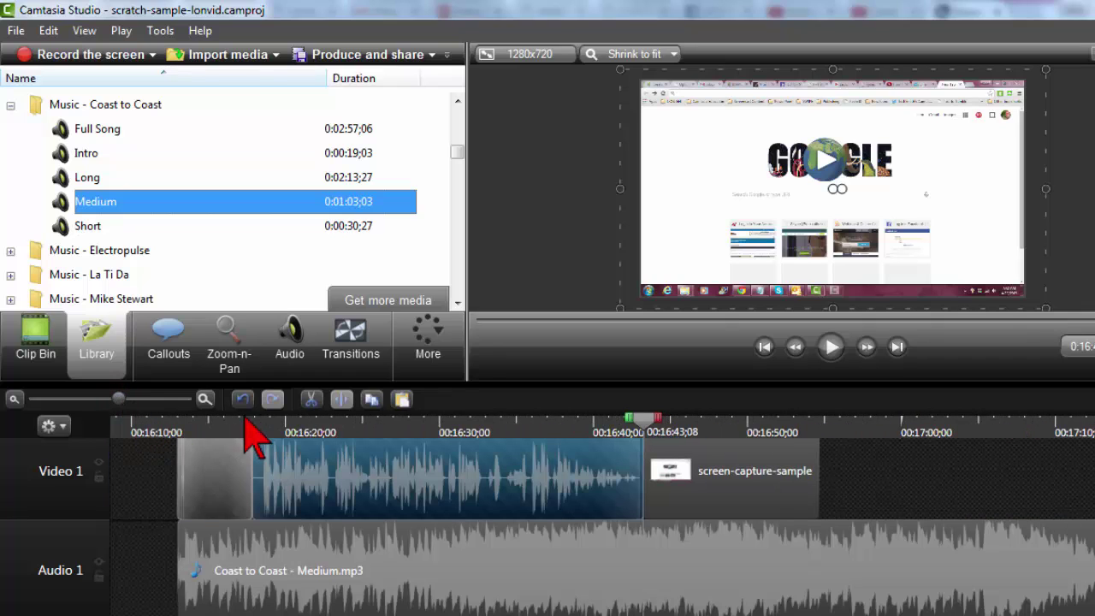
- Zoom in and park the playhead at 00:16:17;22, where the puppy narration starts
{"action": "left_click", "coordinate": [251, 419]}
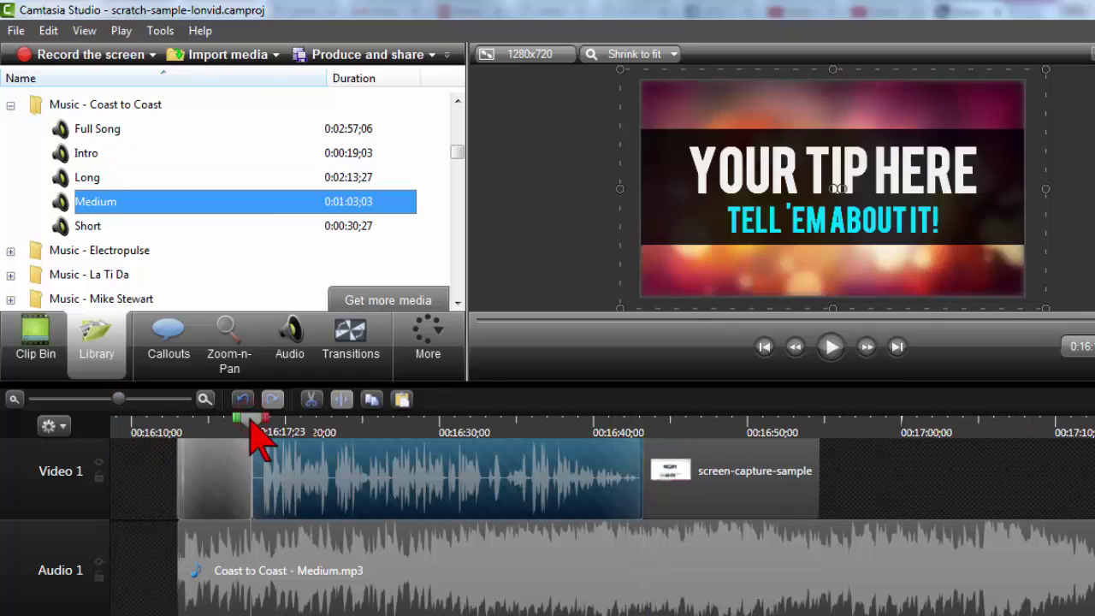
{"action": "left_click", "coordinate": [254, 586]}
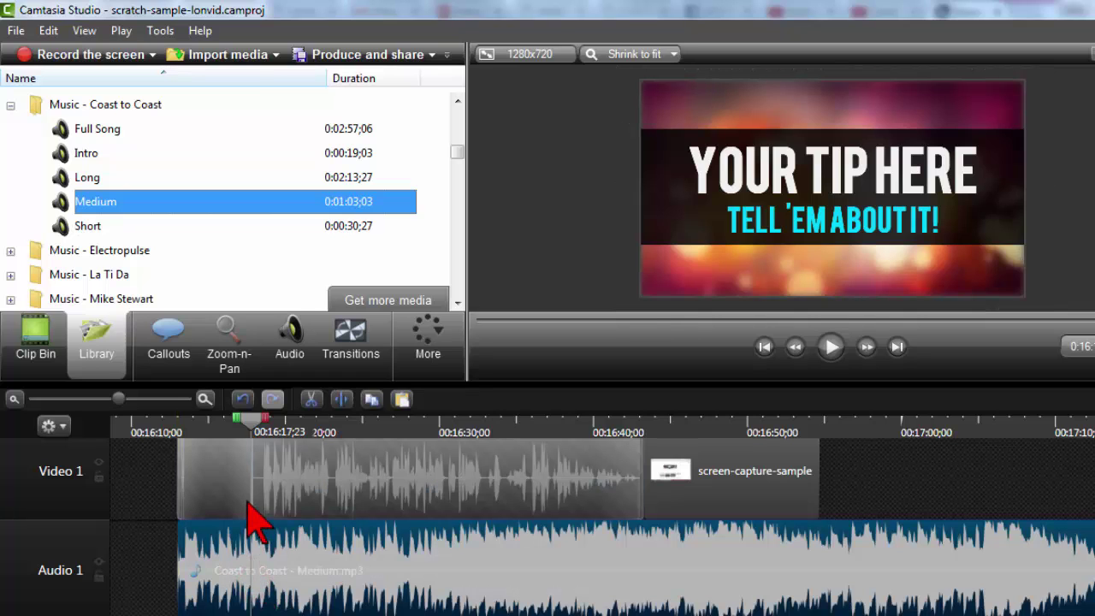
{"action": "left_click", "coordinate": [248, 418]}
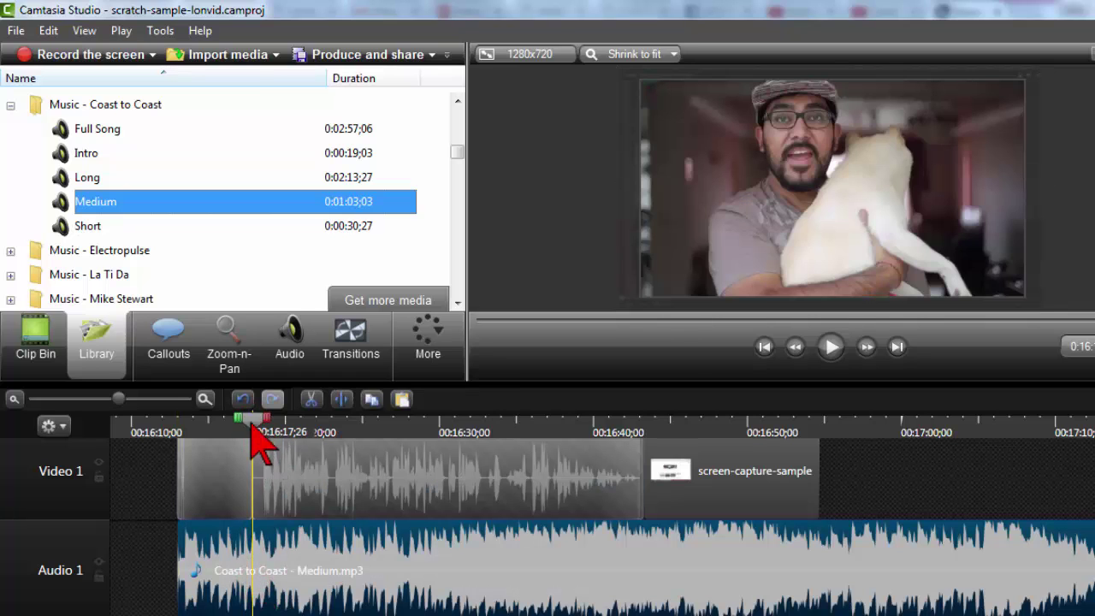
{"action": "key", "text": "ctrl+plus"}
{"action": "key", "text": "ctrl+plus"}
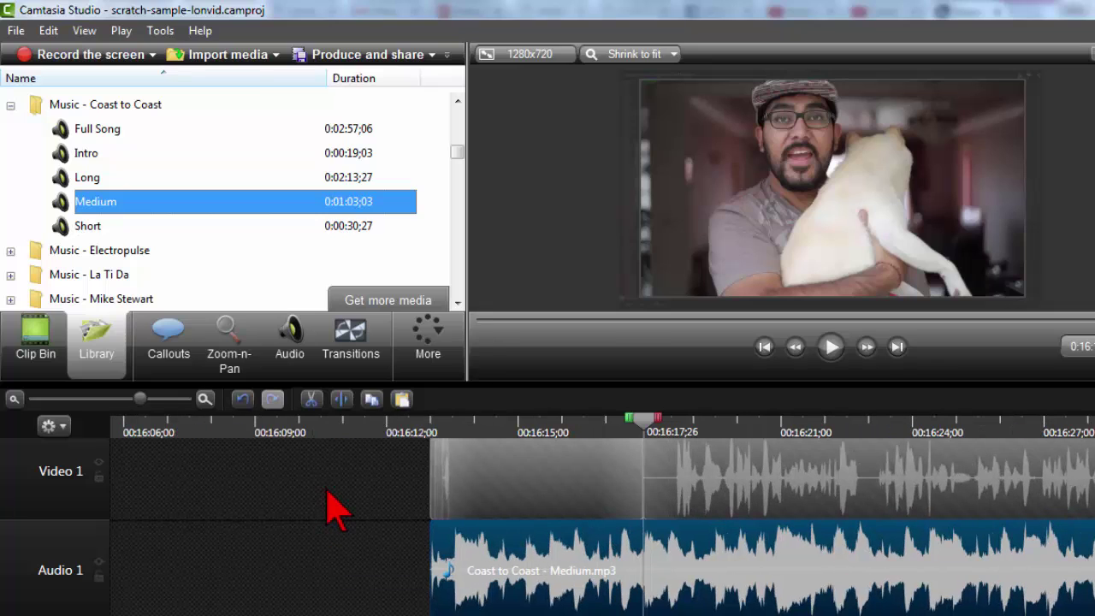
{"action": "left_click_drag", "start_coordinate": [632, 419], "coordinate": [680, 422]}
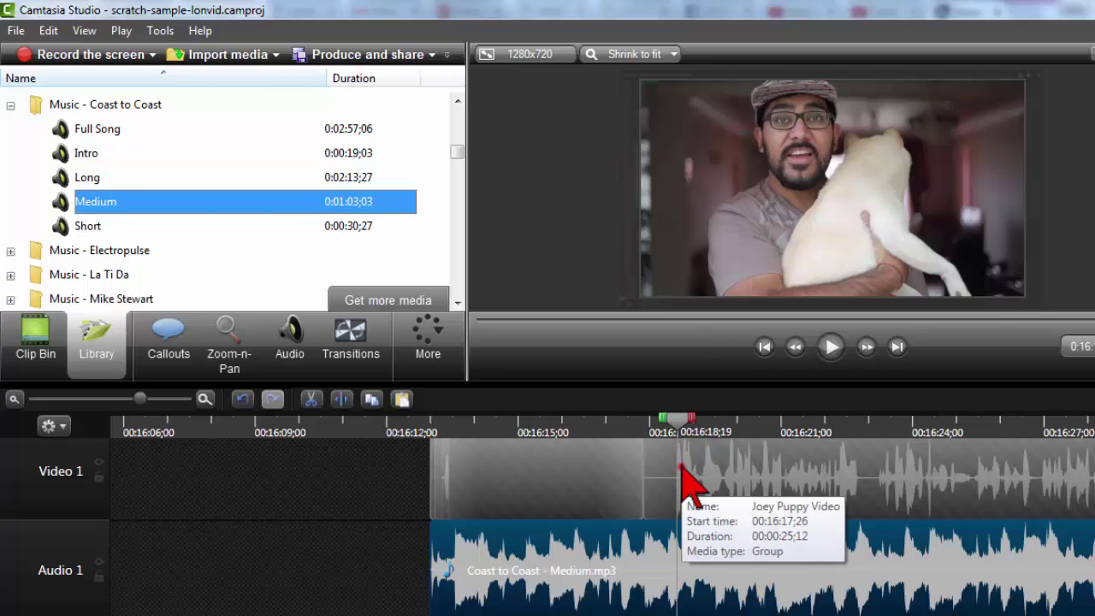
{"action": "left_click", "coordinate": [682, 466]}
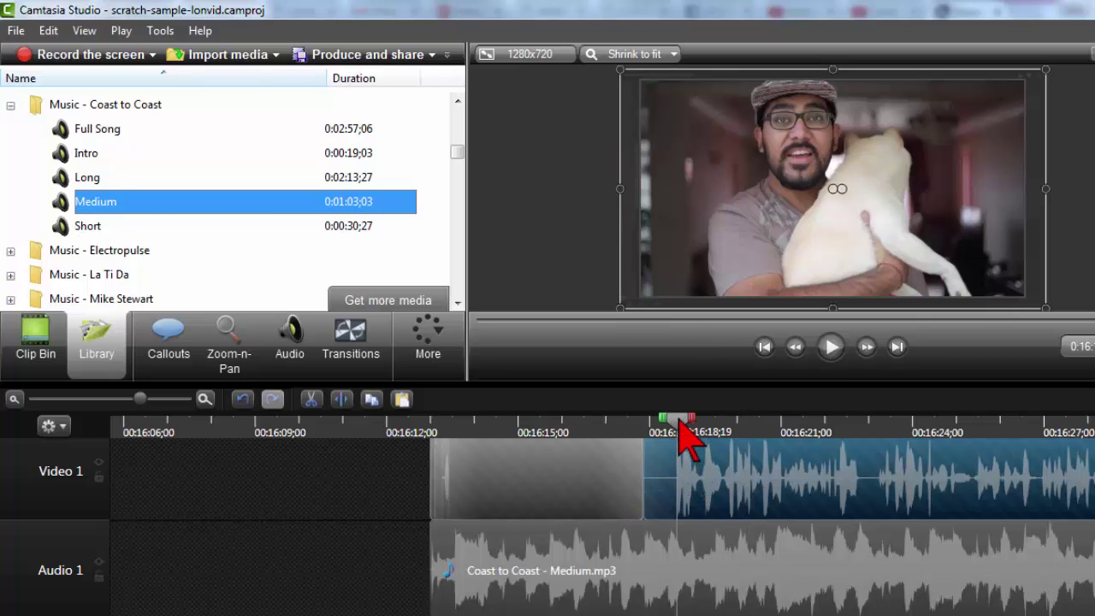
{"action": "left_click_drag", "start_coordinate": [674, 420], "coordinate": [643, 422]}
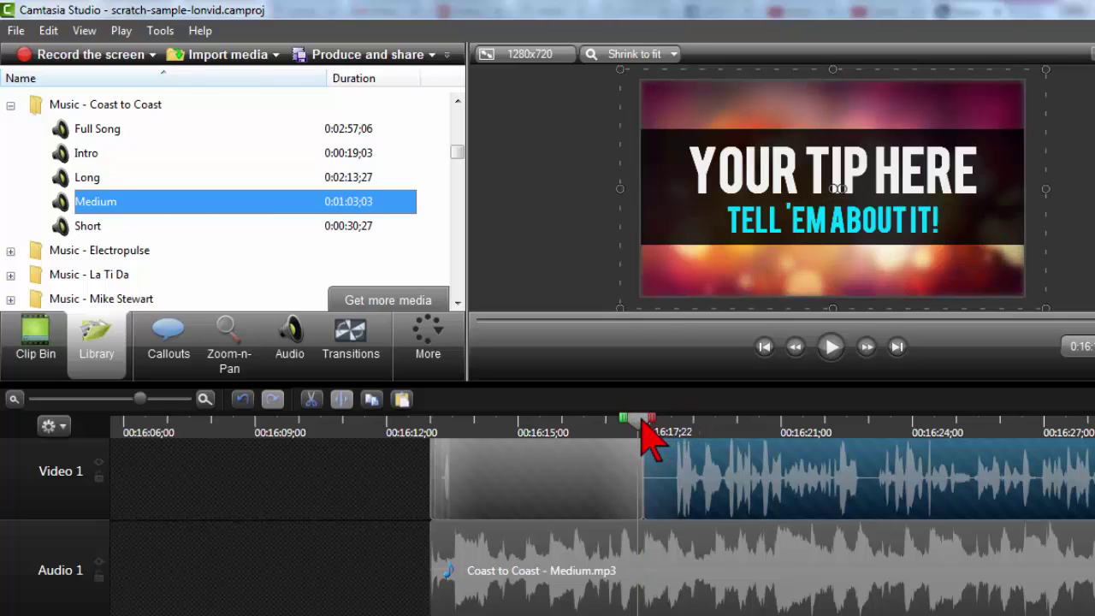
- Open the music clip's audio settings and add an audio point at 00:16:17;22
{"action": "left_click", "coordinate": [638, 572]}
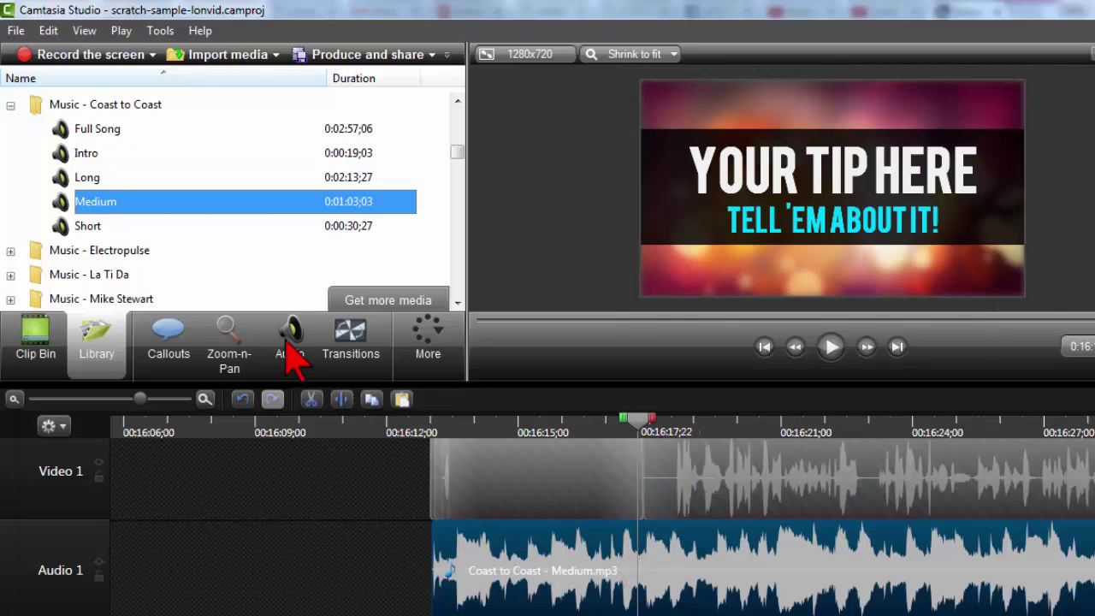
{"action": "left_click", "coordinate": [285, 335]}
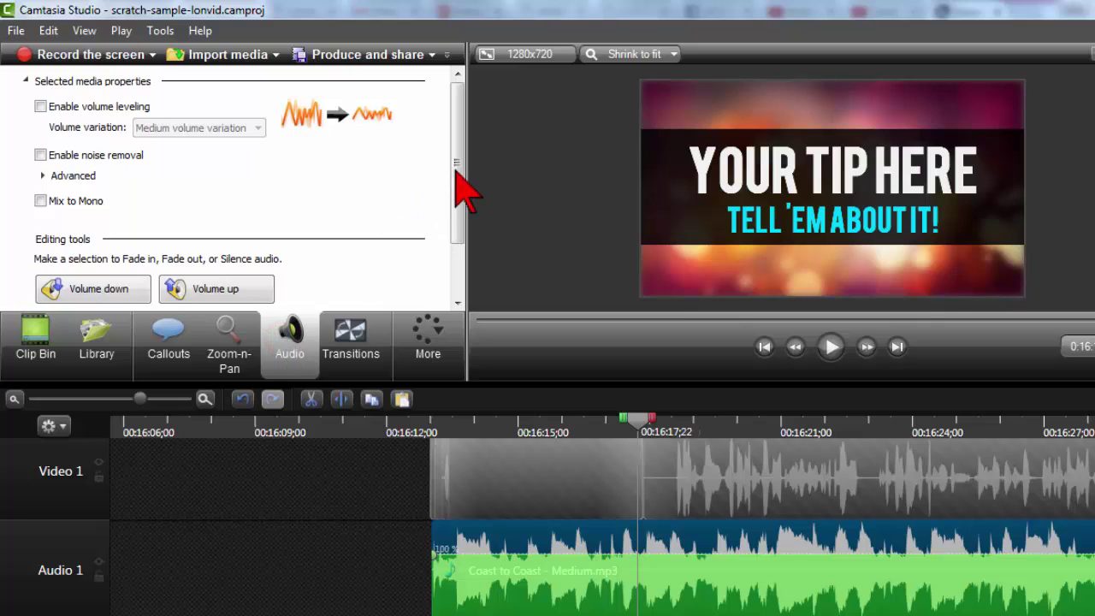
{"action": "left_click_drag", "start_coordinate": [456, 169], "coordinate": [456, 253]}
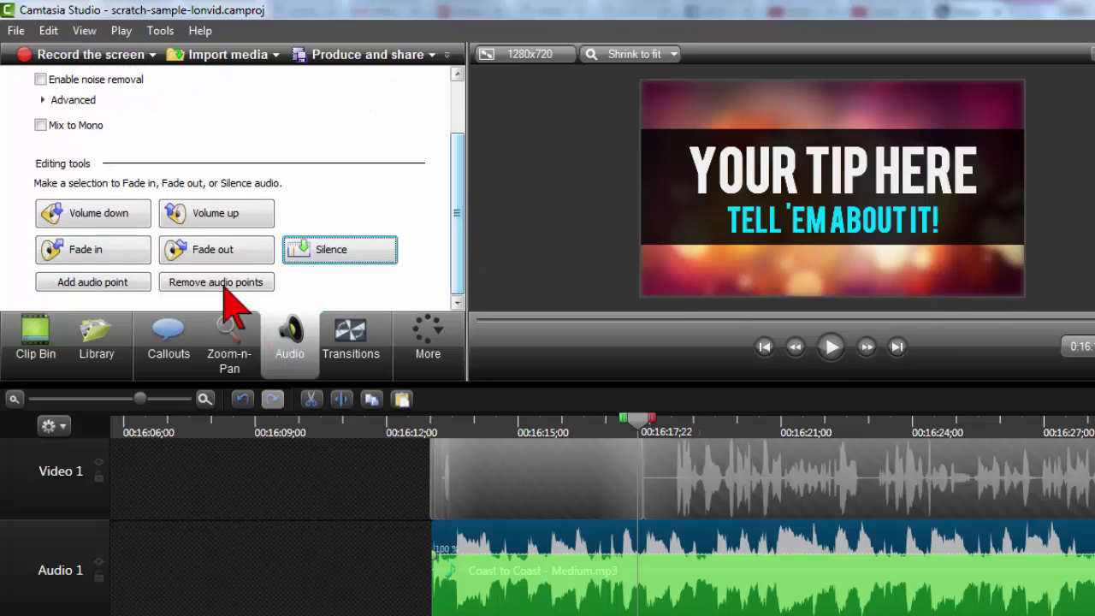
{"action": "left_click", "coordinate": [111, 287]}
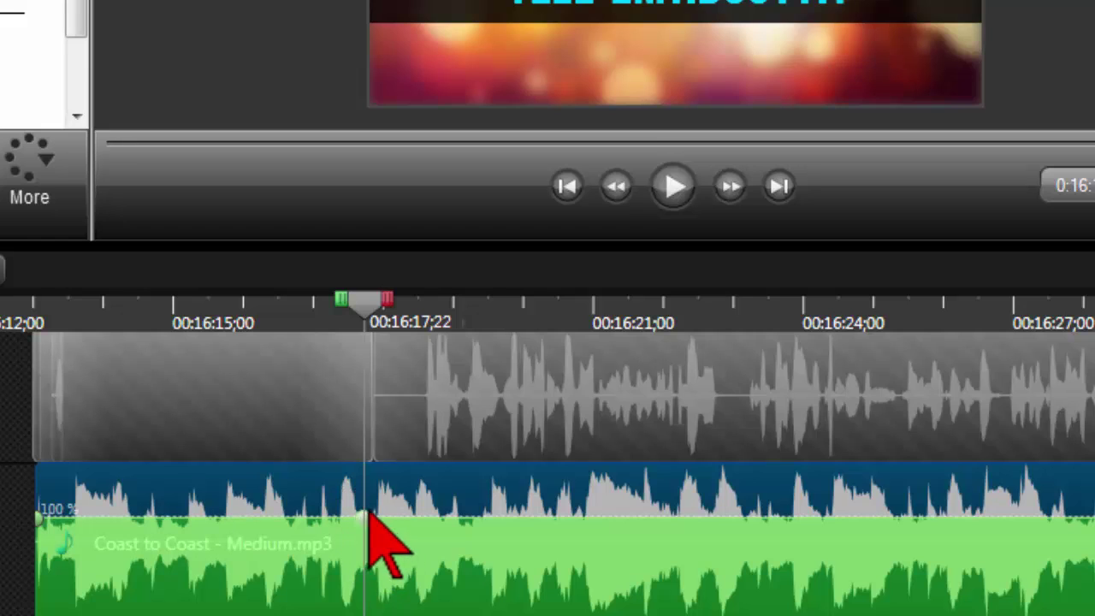
- Add a second audio point at 00:16:43;08, where the narration ends
{"action": "left_click_drag", "start_coordinate": [368, 307], "coordinate": [418, 306]}
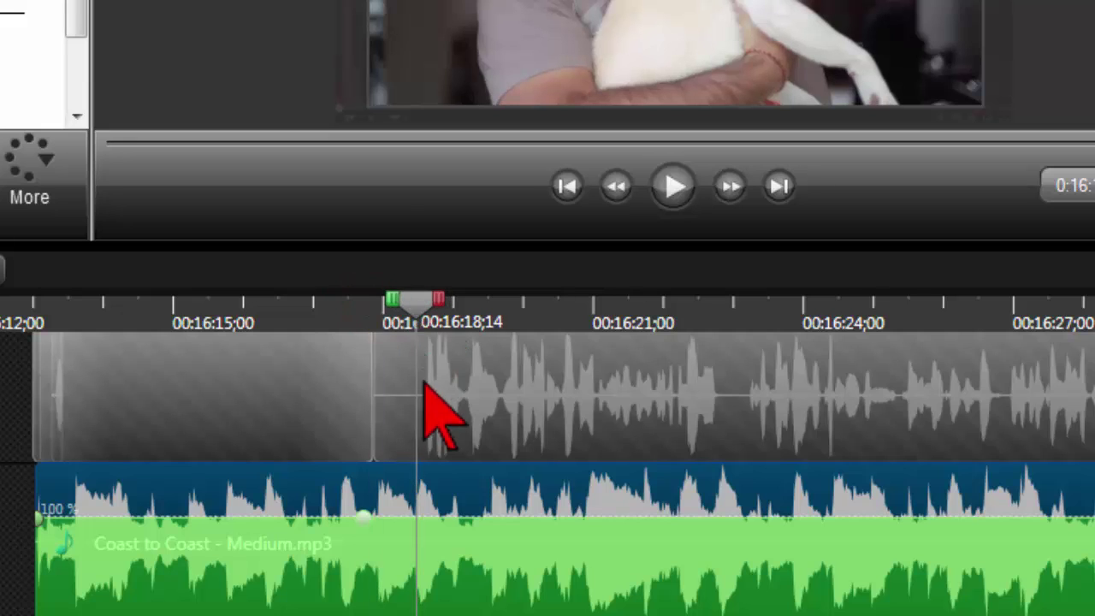
{"action": "scroll", "coordinate": [430, 383], "scroll_direction": "up", "scroll_amount": 2}
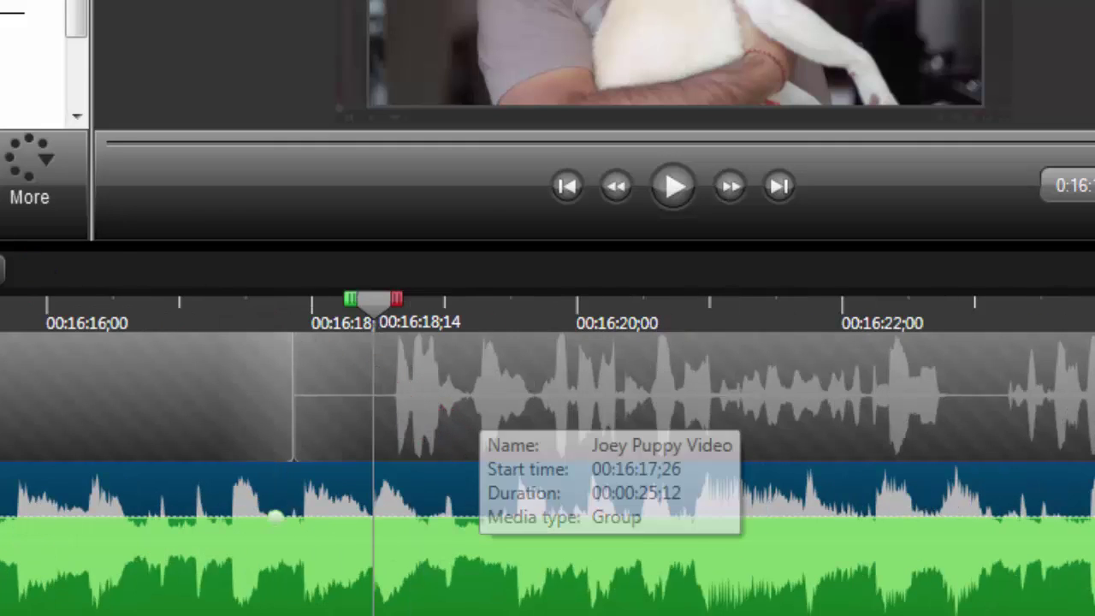
{"action": "scroll", "coordinate": [80, 20], "scroll_direction": "down", "scroll_amount": 3}
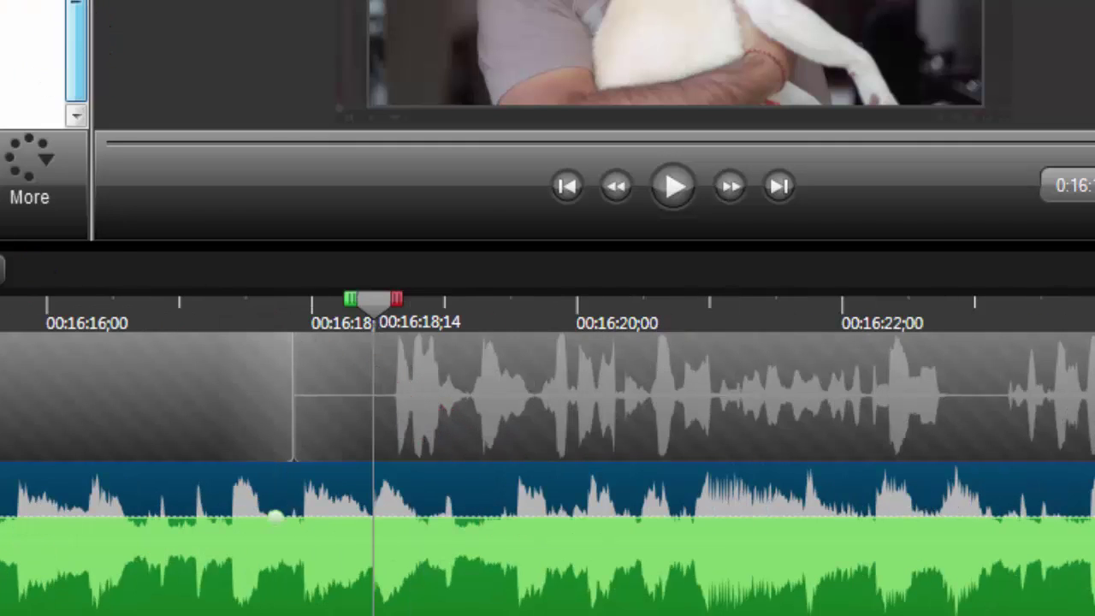
{"action": "scroll", "coordinate": [81, 20], "scroll_direction": "up", "scroll_amount": 3}
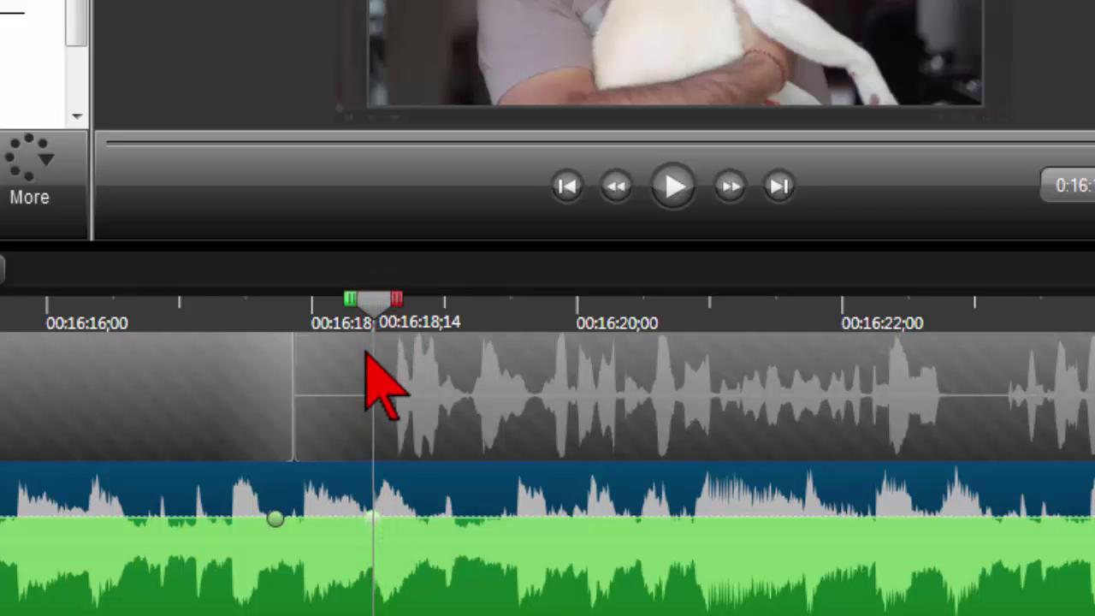
{"action": "scroll", "coordinate": [366, 352], "scroll_direction": "down", "scroll_amount": 4}
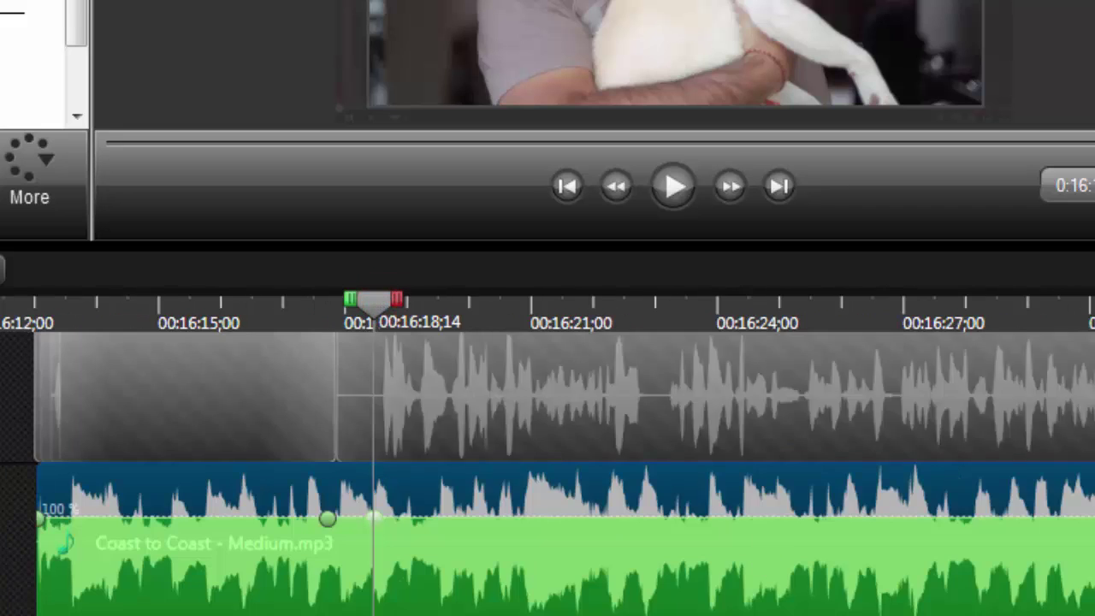
{"action": "scroll", "coordinate": [548, 461], "scroll_direction": "right", "scroll_amount": 10}
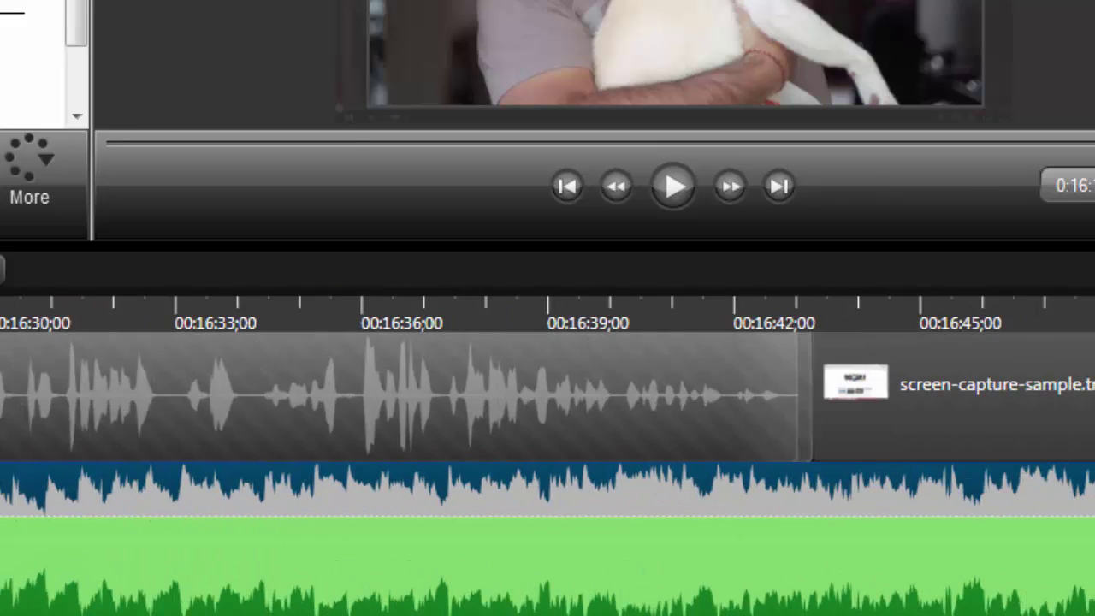
{"action": "left_click", "coordinate": [898, 307]}
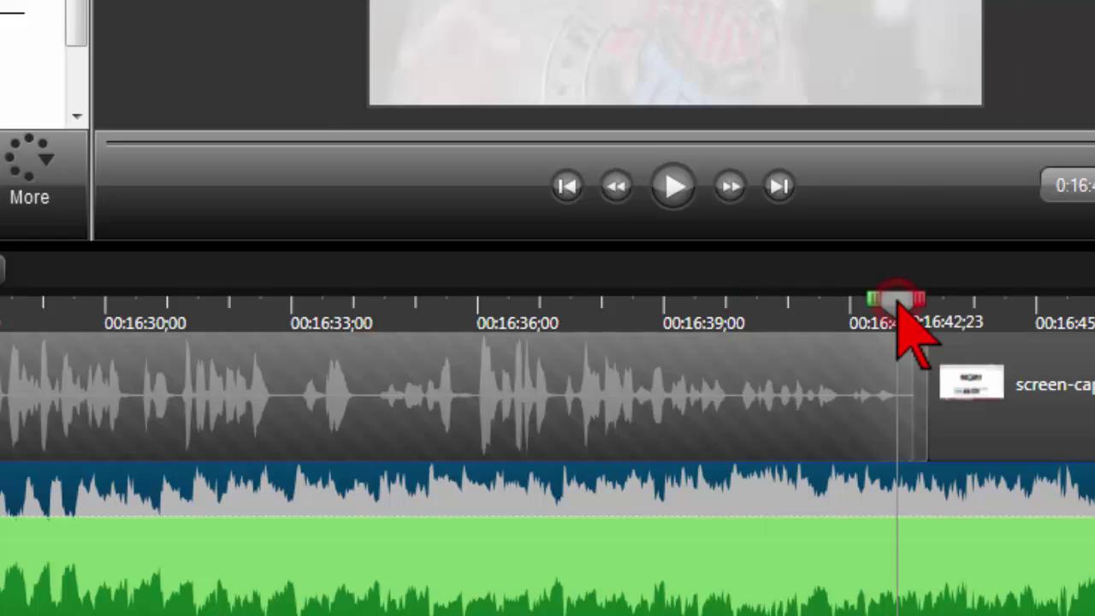
{"action": "left_click_drag", "start_coordinate": [896, 303], "coordinate": [904, 301]}
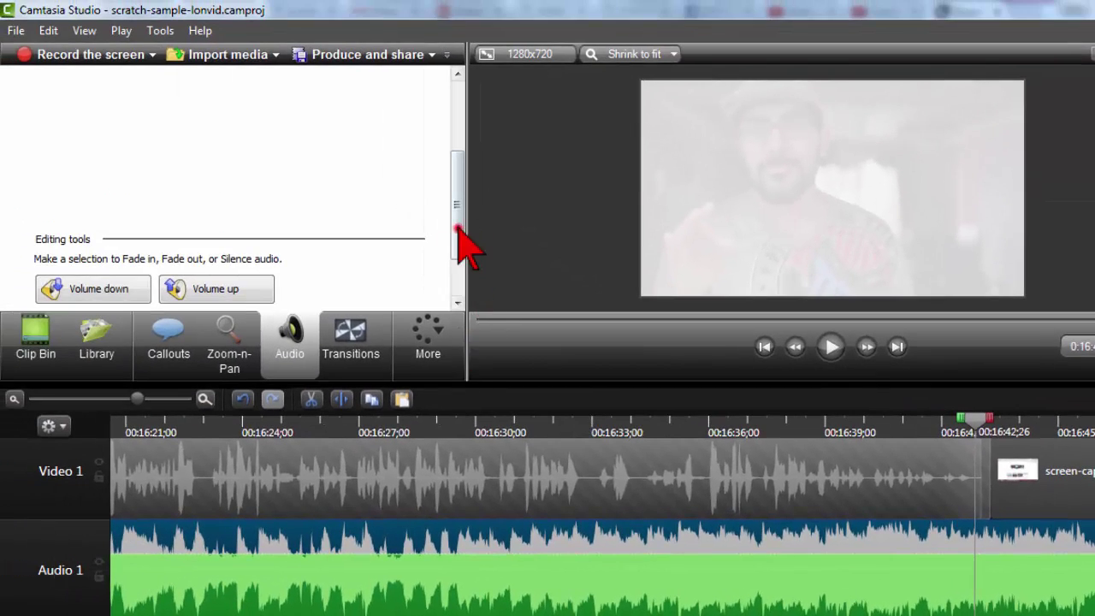
{"action": "left_click_drag", "start_coordinate": [458, 229], "coordinate": [477, 288]}
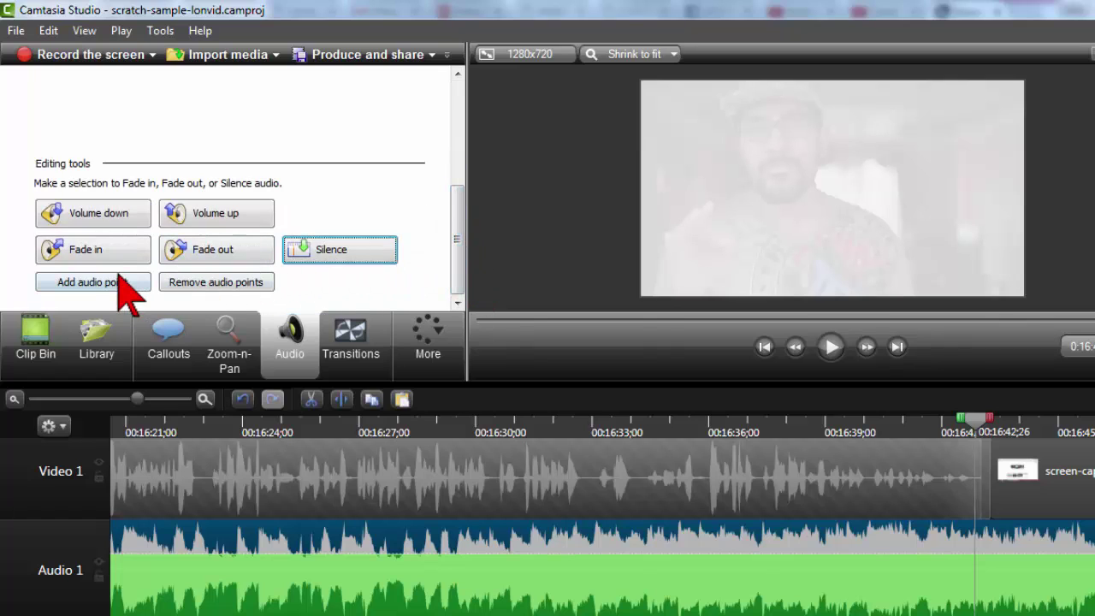
{"action": "scroll", "coordinate": [120, 282], "scroll_direction": "up", "scroll_amount": 2}
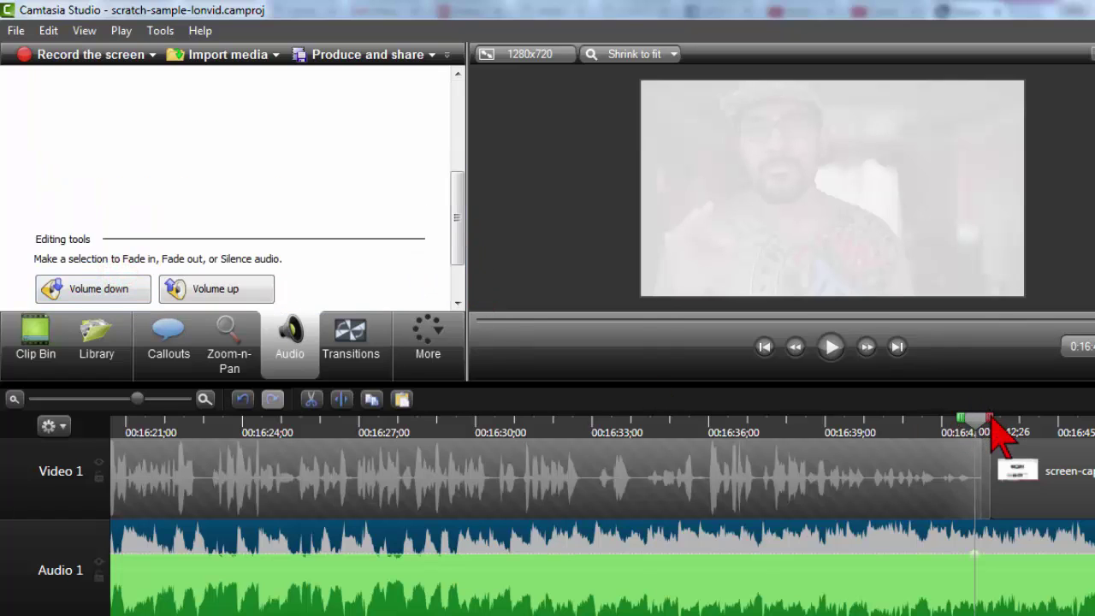
{"action": "left_click_drag", "start_coordinate": [1001, 440], "coordinate": [1007, 435]}
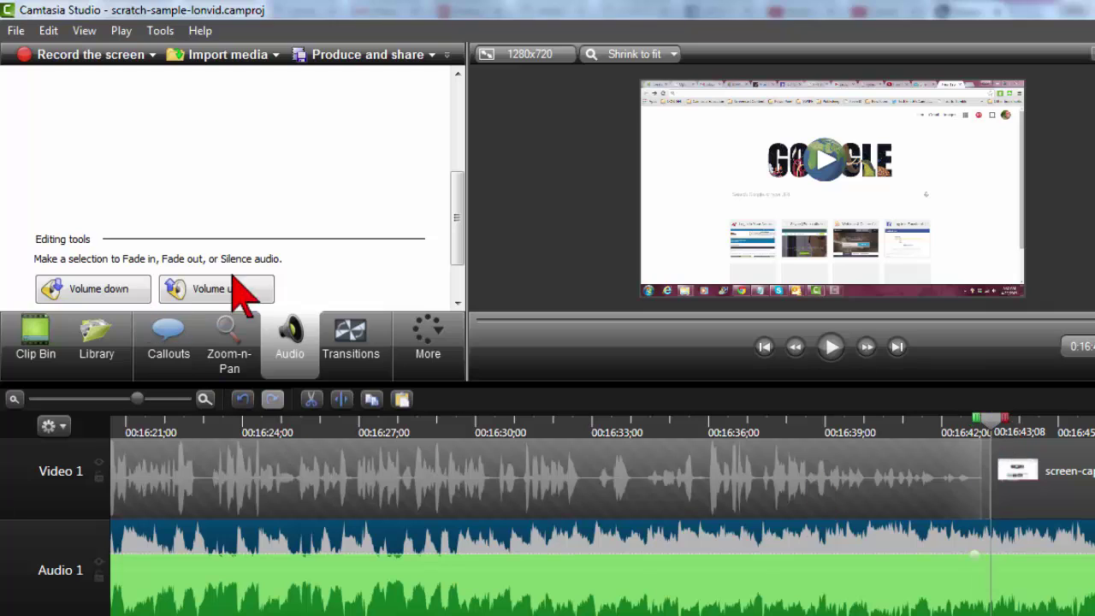
{"action": "left_click_drag", "start_coordinate": [456, 232], "coordinate": [458, 258]}
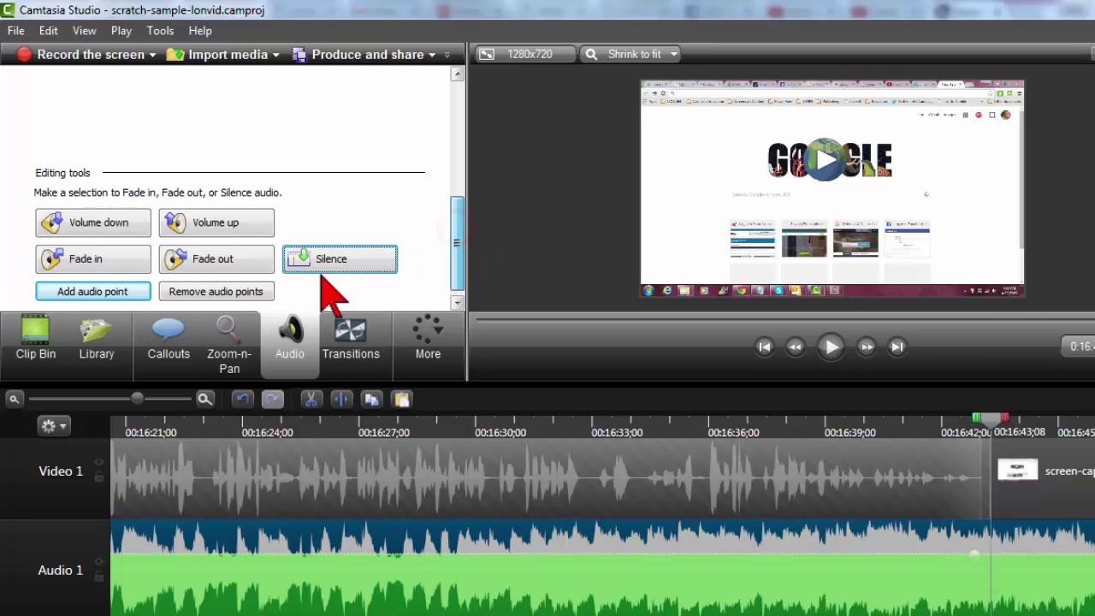
{"action": "left_click", "coordinate": [135, 293]}
{"action": "scroll", "coordinate": [141, 300], "scroll_direction": "up", "scroll_amount": 2}
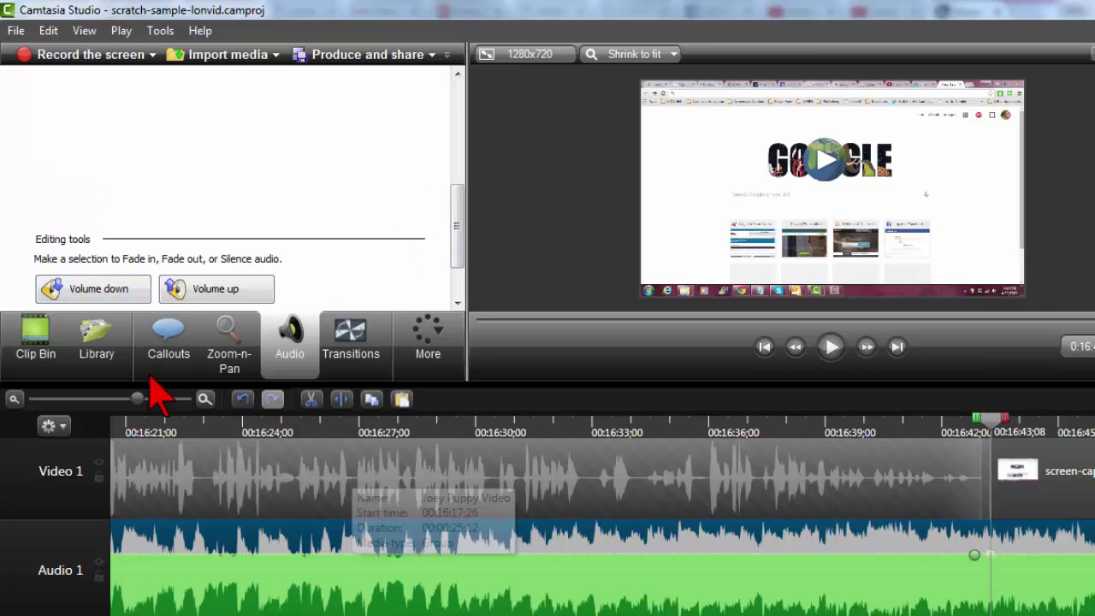
- Zoom out and drag the music volume line between the two points to the bottom
{"action": "left_click_drag", "start_coordinate": [134, 402], "coordinate": [123, 402]}
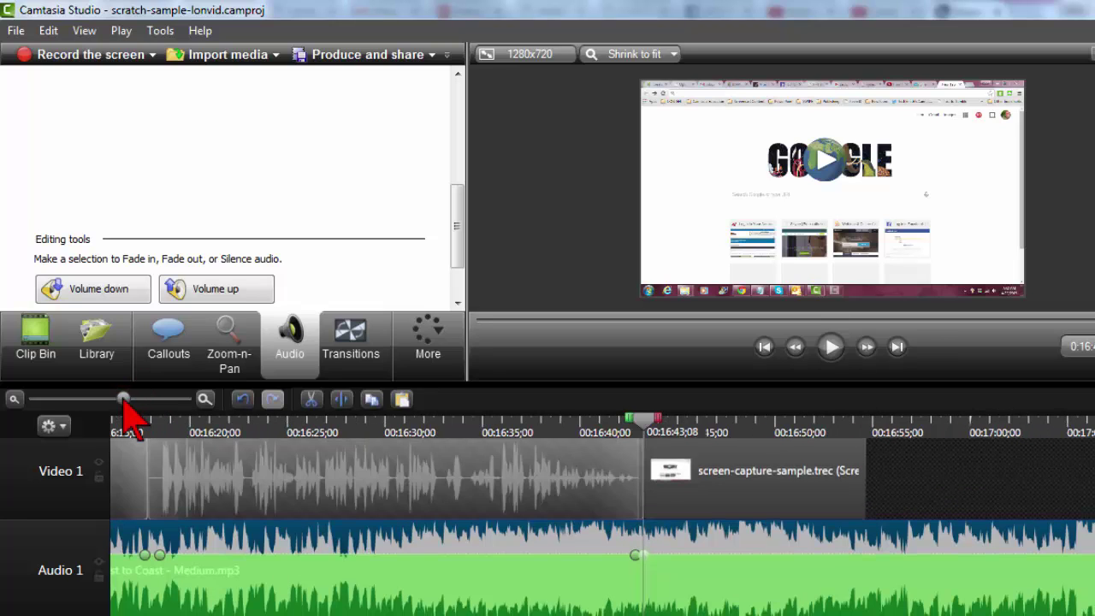
{"action": "left_click", "coordinate": [402, 556]}
{"action": "left_click_drag", "start_coordinate": [398, 562], "coordinate": [411, 589]}
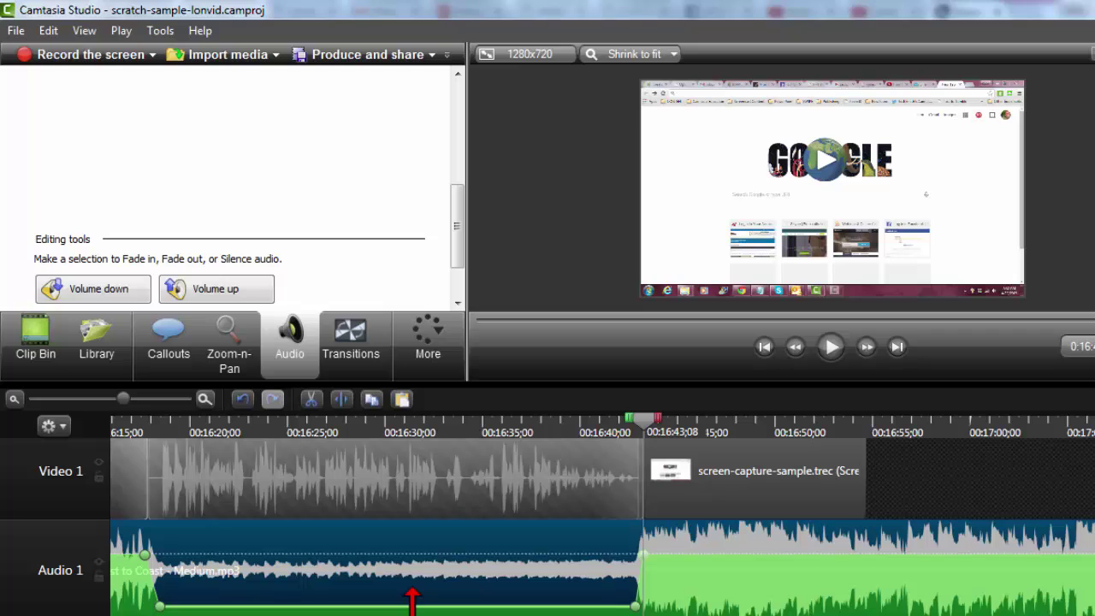
{"action": "left_click_drag", "start_coordinate": [411, 589], "coordinate": [412, 592]}
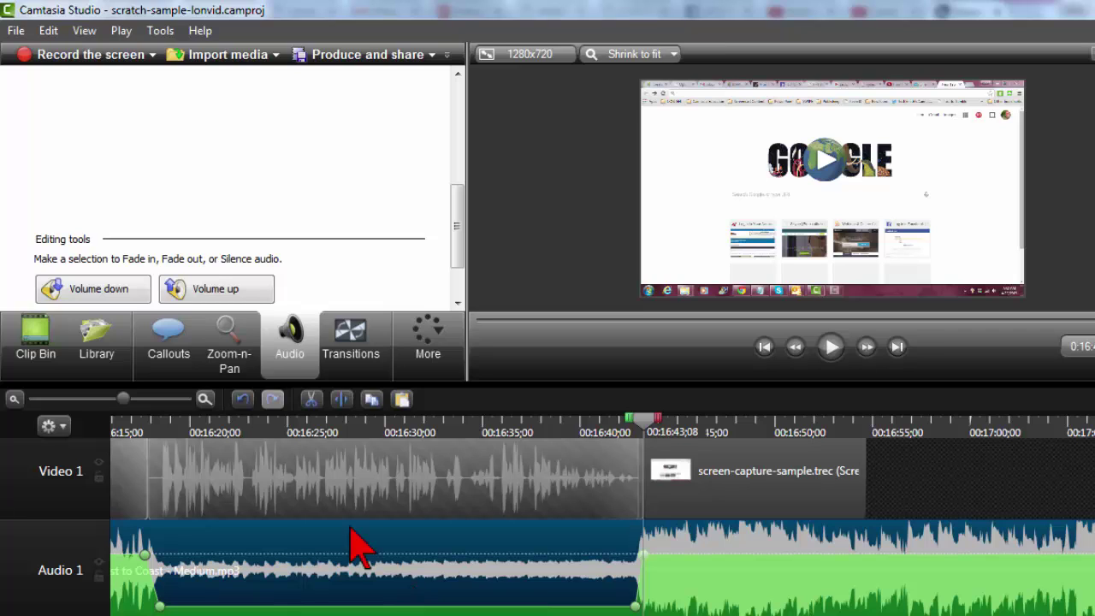
- Play back the ducked section starting just before the narration
{"action": "left_click", "coordinate": [124, 422]}
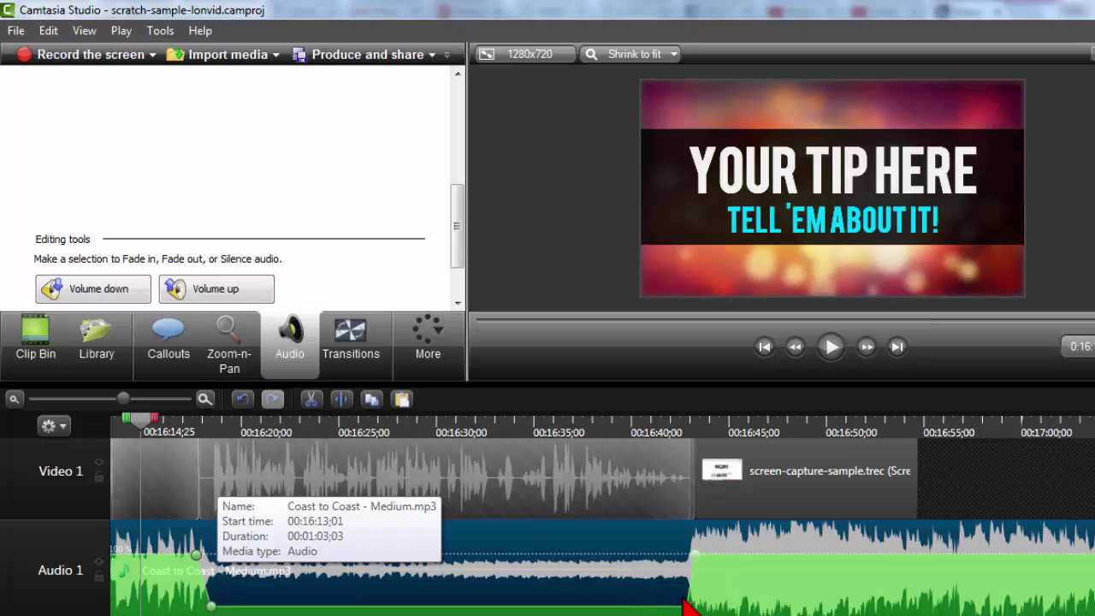
{"action": "left_click", "coordinate": [829, 346]}
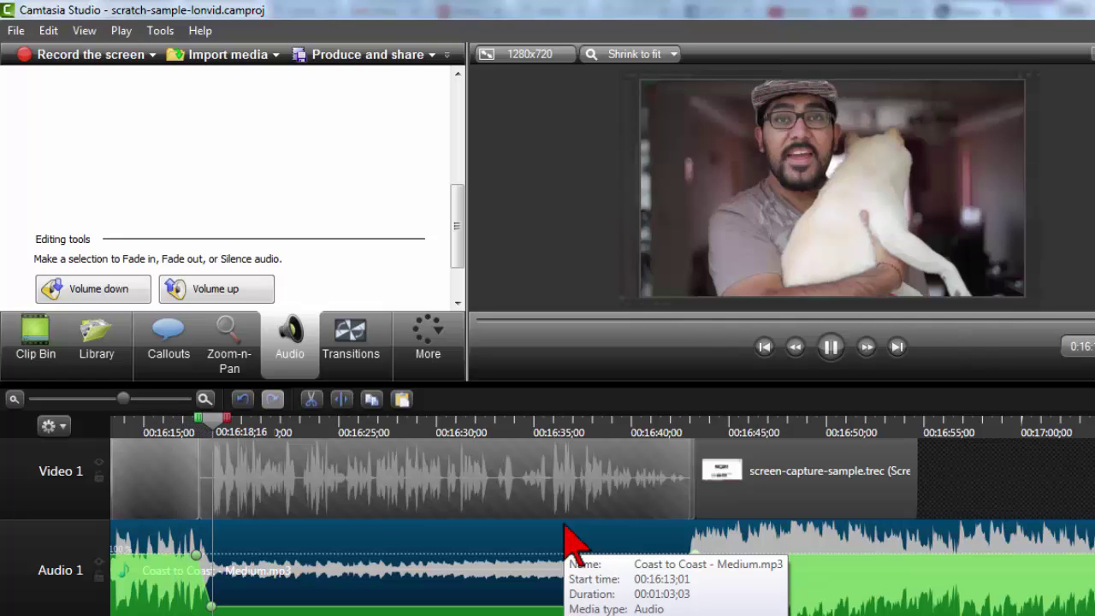
{"action": "left_click", "coordinate": [826, 349]}
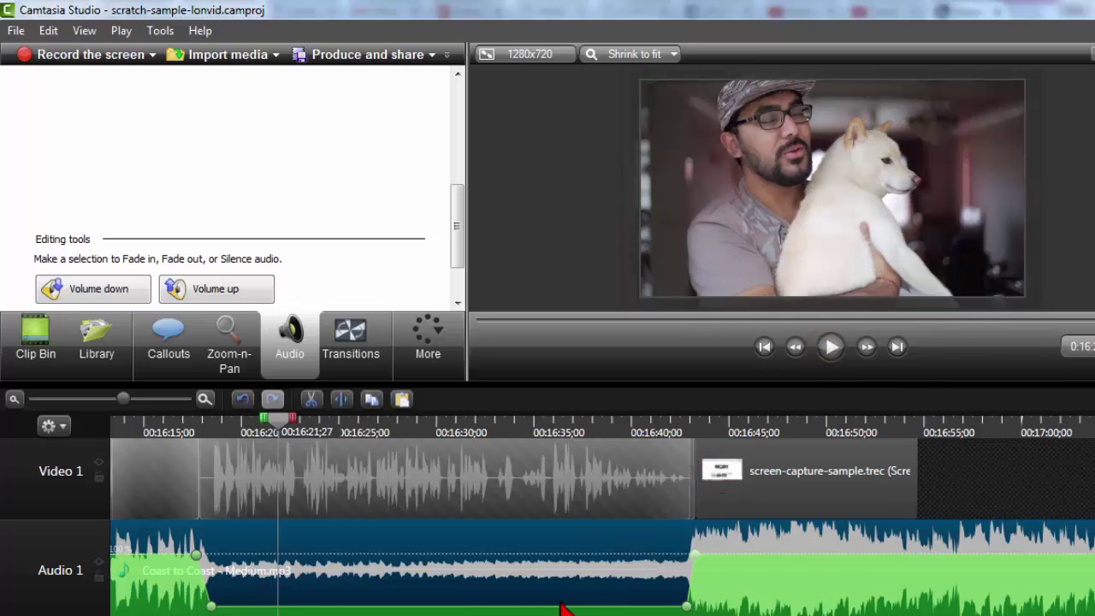
- Try raising the music under the narration to 56%, then drop it back to the bottom
{"action": "left_click_drag", "start_coordinate": [561, 606], "coordinate": [559, 600]}
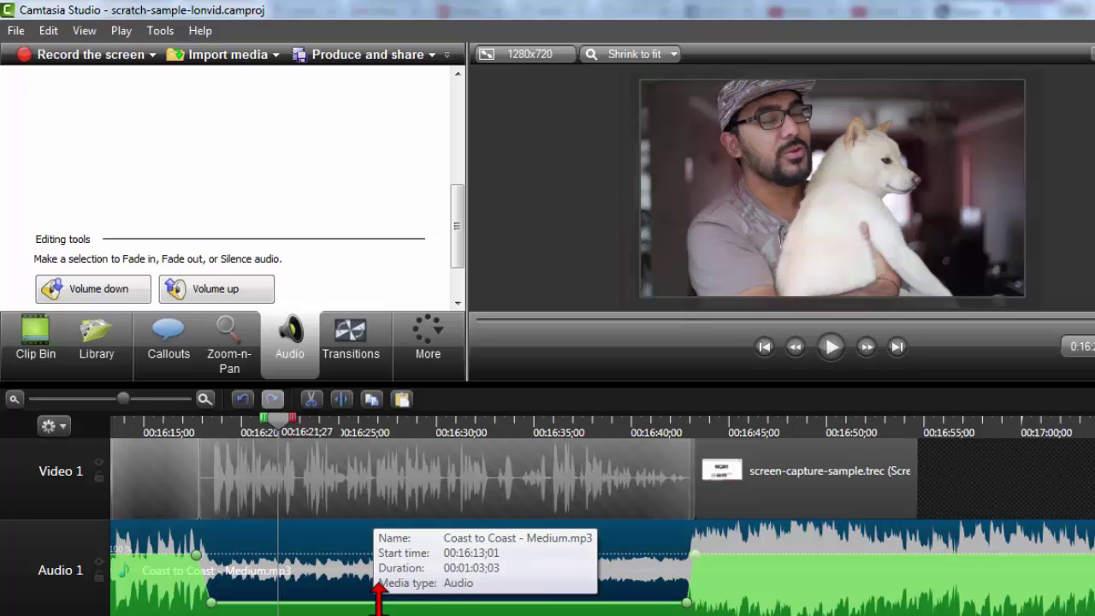
{"action": "mouse_move", "coordinate": [379, 602]}
{"action": "left_mouse_down"}
{"action": "mouse_move", "coordinate": [379, 582]}
{"action": "mouse_move", "coordinate": [374, 602]}
{"action": "left_mouse_up"}
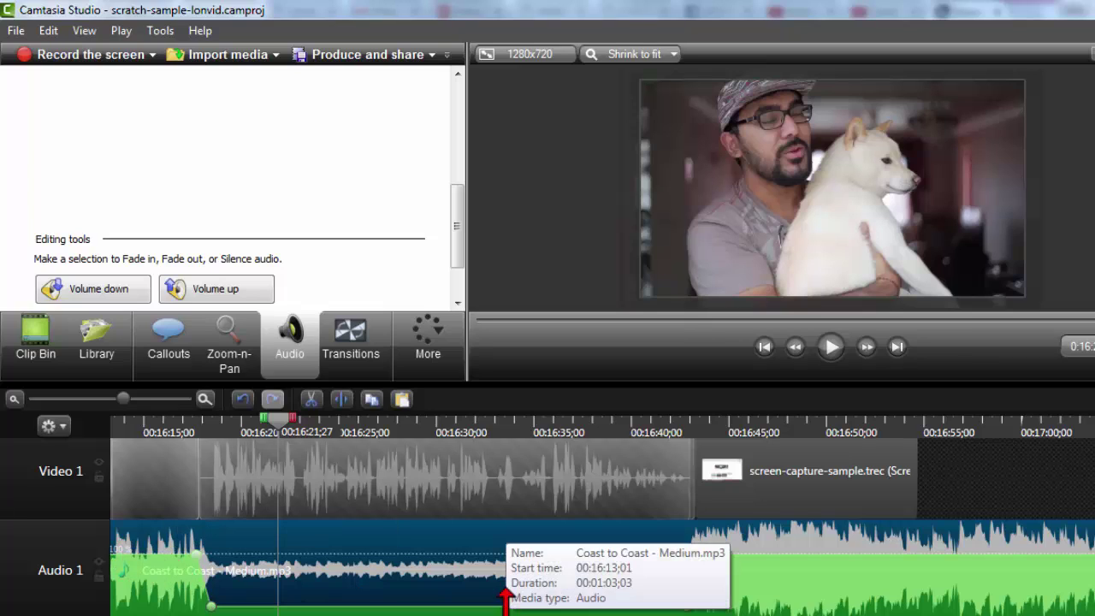
{"action": "left_click", "coordinate": [507, 606]}
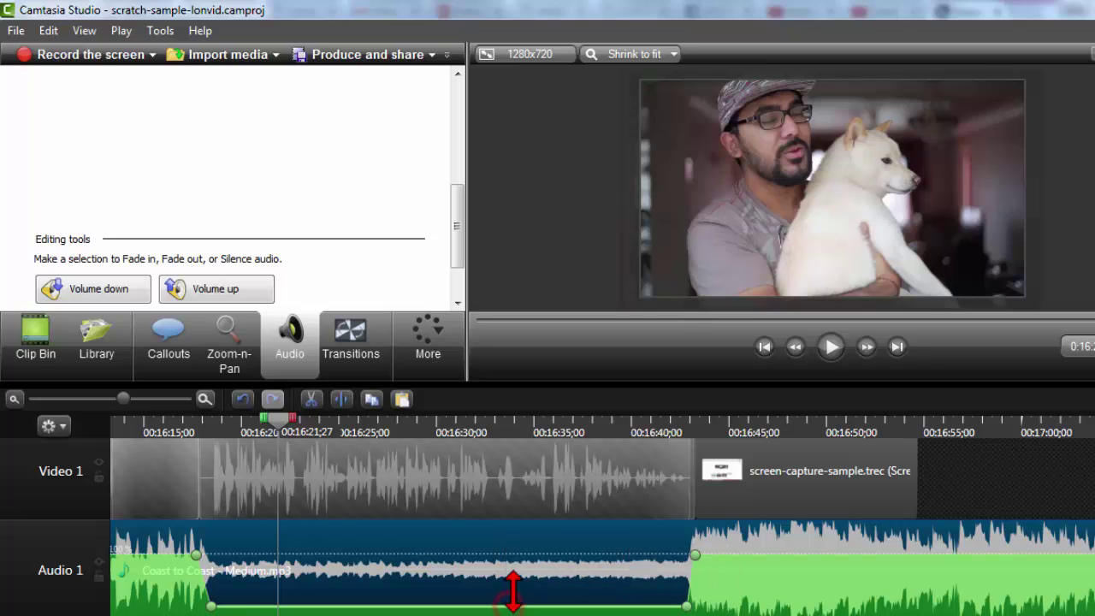
{"action": "left_click_drag", "start_coordinate": [513, 590], "coordinate": [513, 606]}
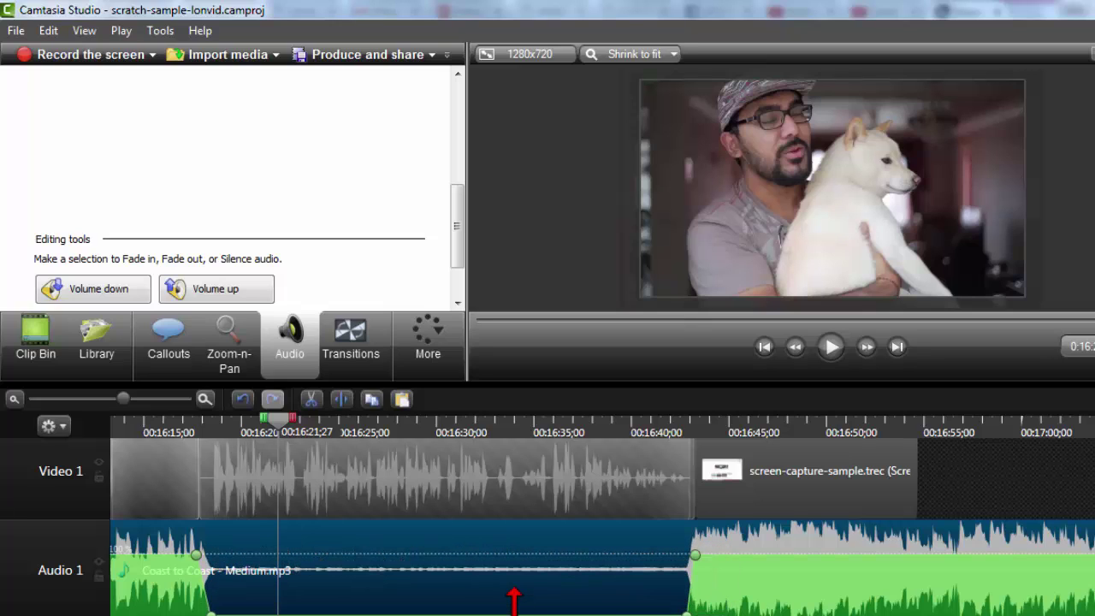
- Remove the music clip's audio points for flat 100% volume, zooming in near 00:16:09
{"action": "left_click", "coordinate": [412, 434]}
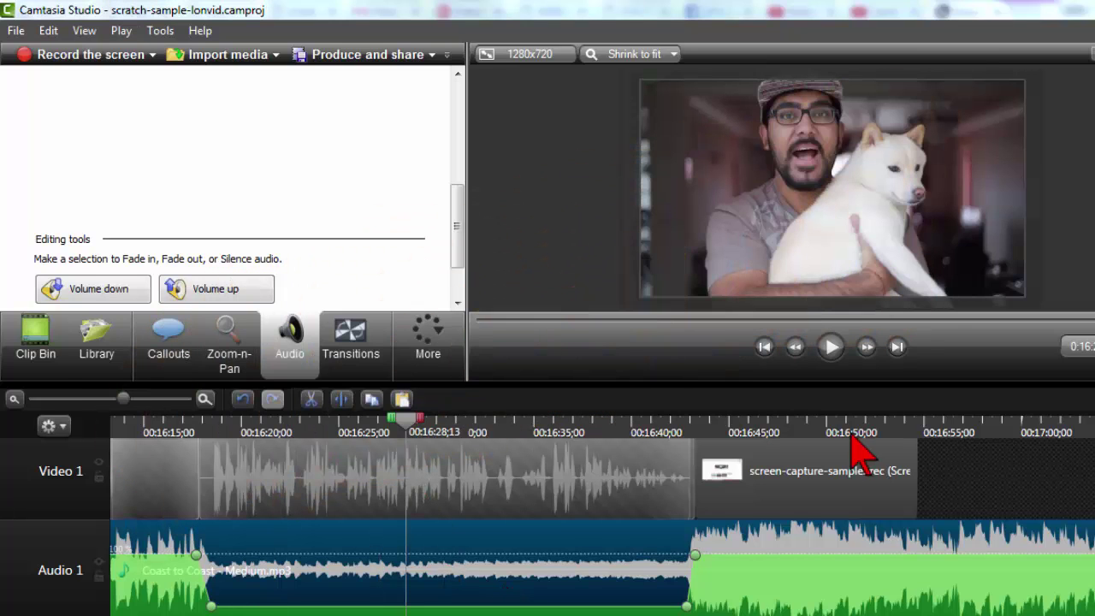
{"action": "left_click", "coordinate": [161, 427]}
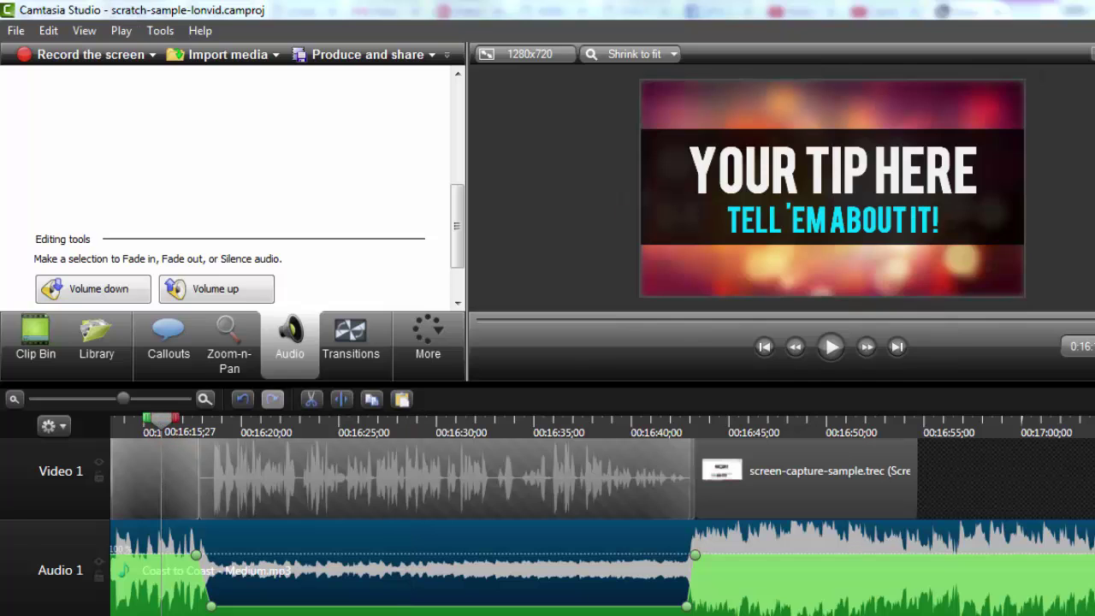
{"action": "left_click", "coordinate": [368, 425]}
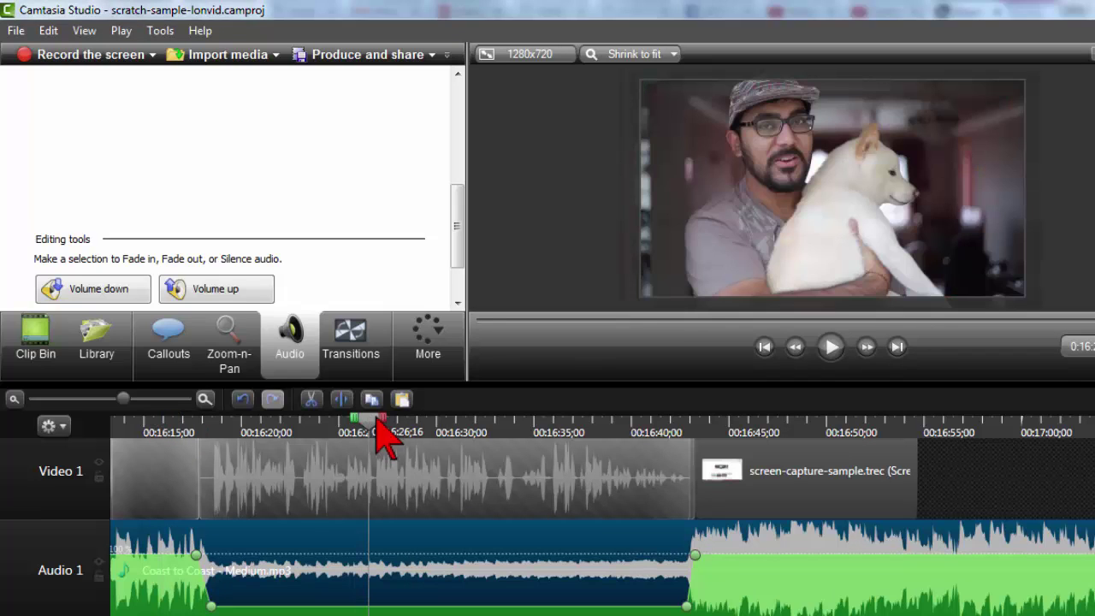
{"action": "scroll", "coordinate": [439, 501], "scroll_direction": "down", "scroll_amount": 3}
{"action": "left_click", "coordinate": [924, 586]}
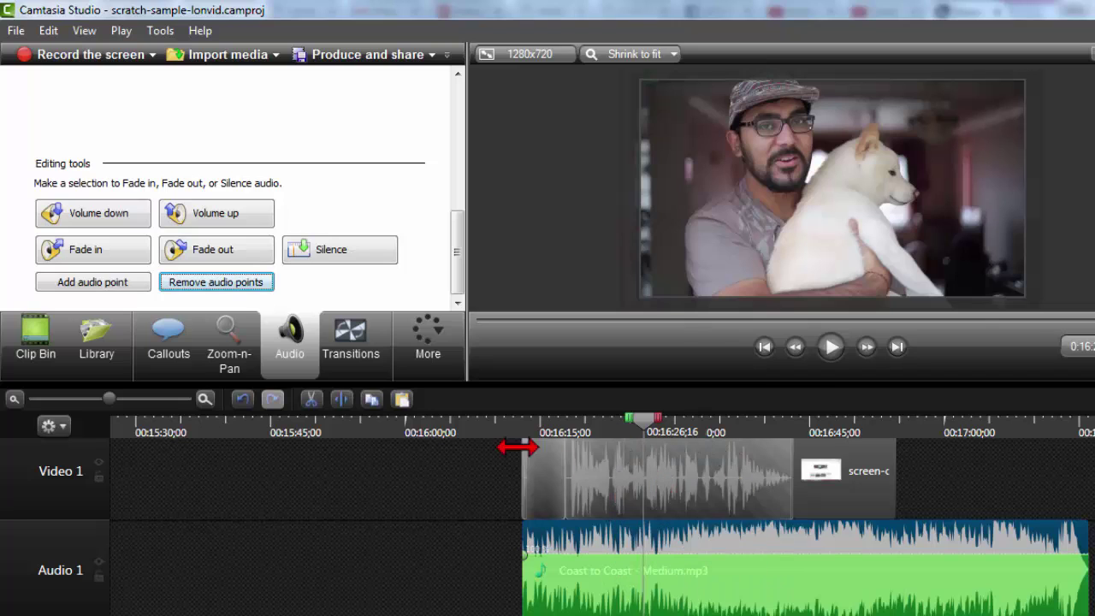
{"action": "left_click", "coordinate": [495, 425]}
{"action": "key", "text": "ctrl+plus"}
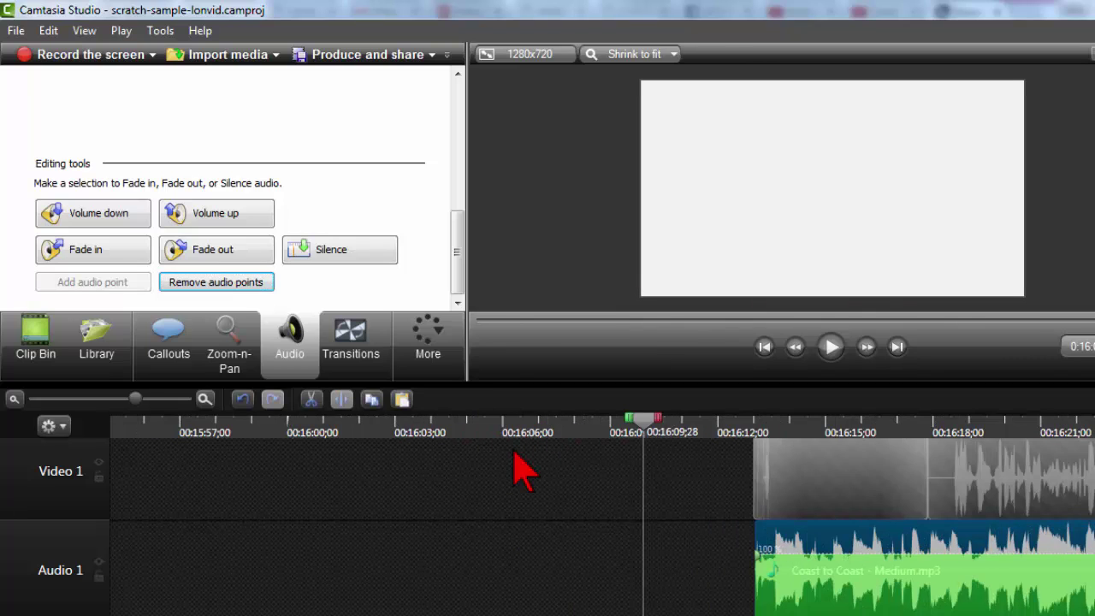
{"action": "scroll", "coordinate": [602, 513], "scroll_direction": "right", "scroll_amount": 10}
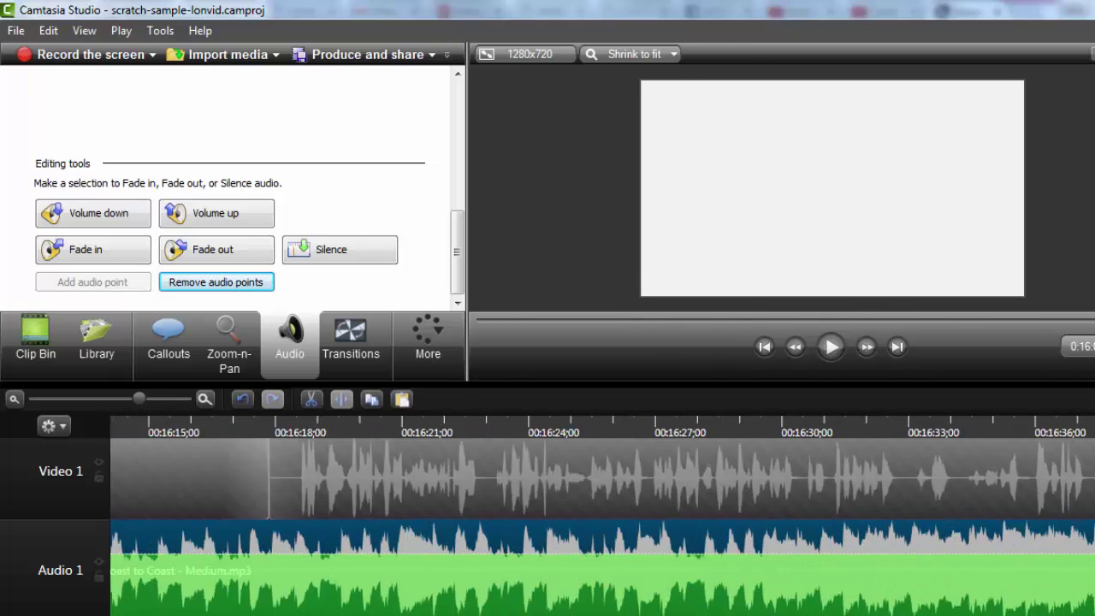
{"action": "scroll", "coordinate": [602, 513], "scroll_direction": "left", "scroll_amount": 3}
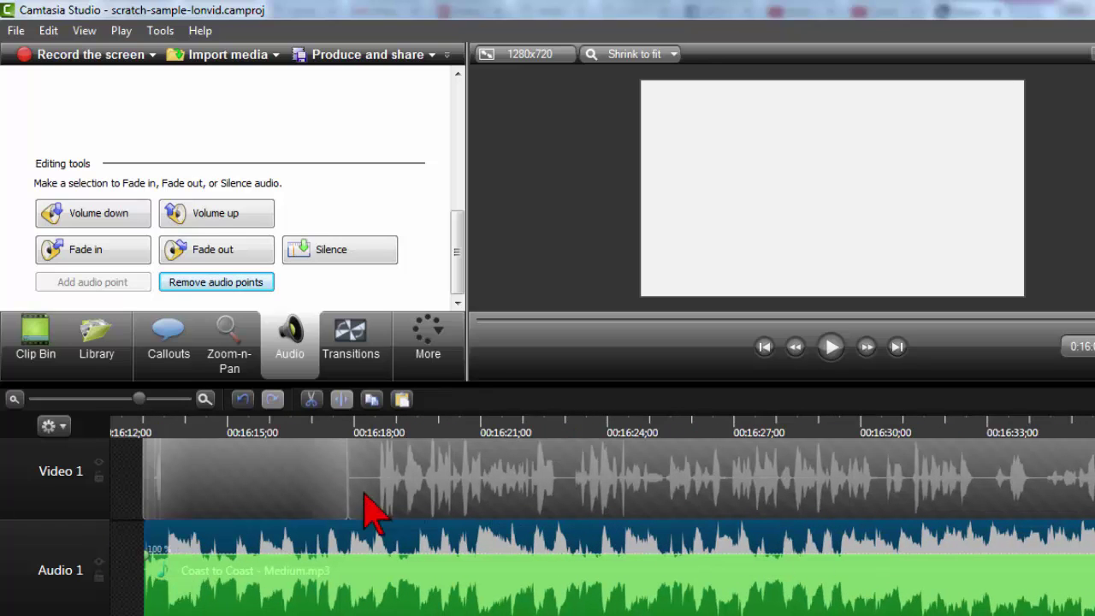
- Trim the music clip's right edge back to the playhead at 00:16:17;26
{"action": "left_click", "coordinate": [322, 489]}
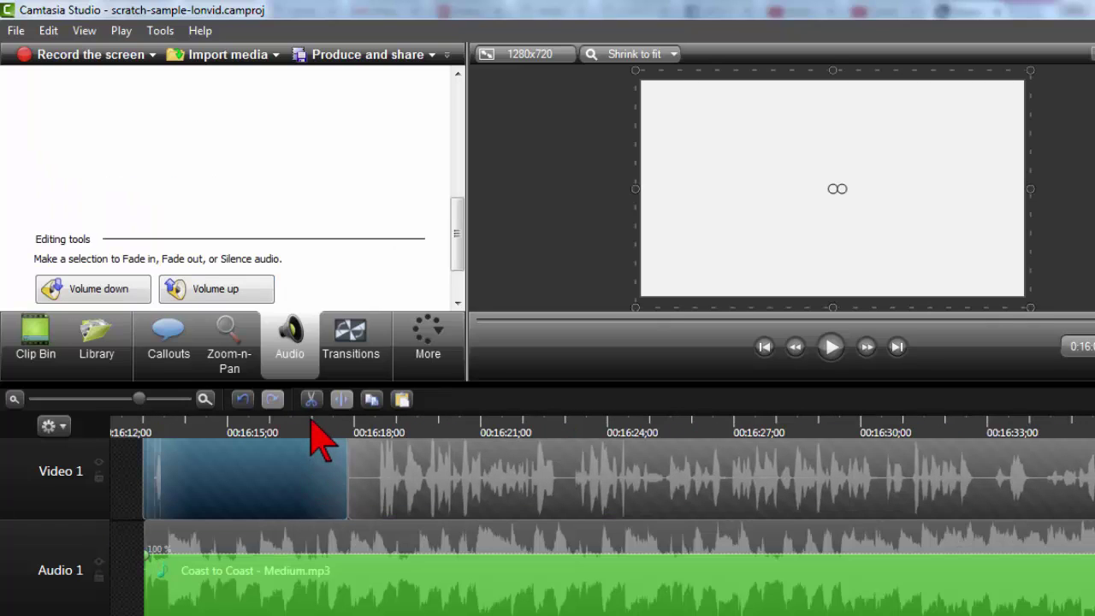
{"action": "left_click", "coordinate": [311, 420]}
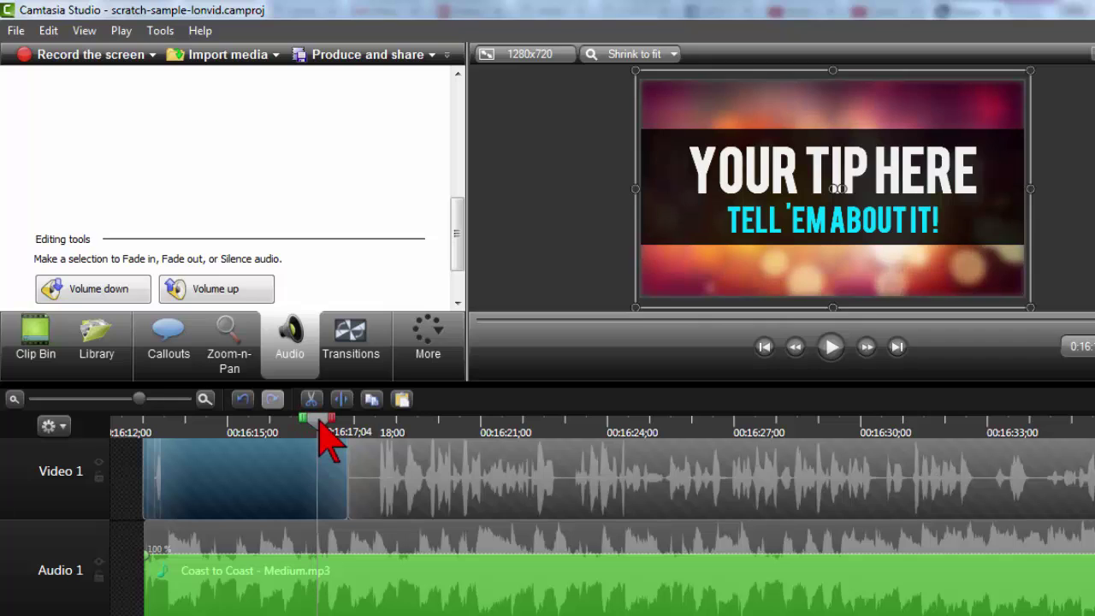
{"action": "left_click_drag", "start_coordinate": [321, 422], "coordinate": [345, 425]}
{"action": "left_click", "coordinate": [325, 581]}
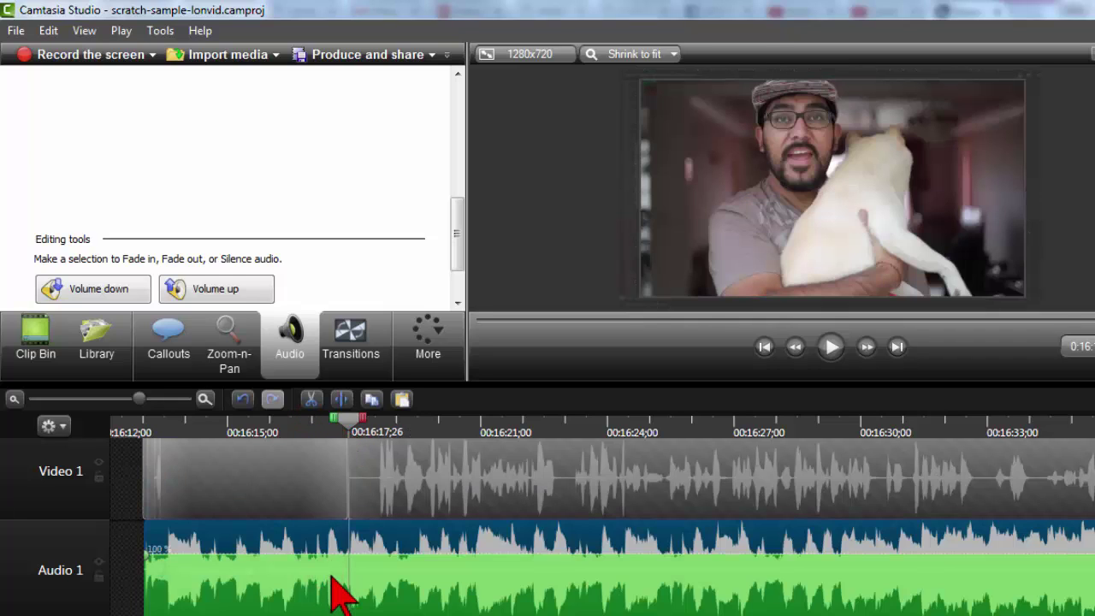
{"action": "scroll", "coordinate": [342, 590], "scroll_direction": "down", "scroll_amount": 5}
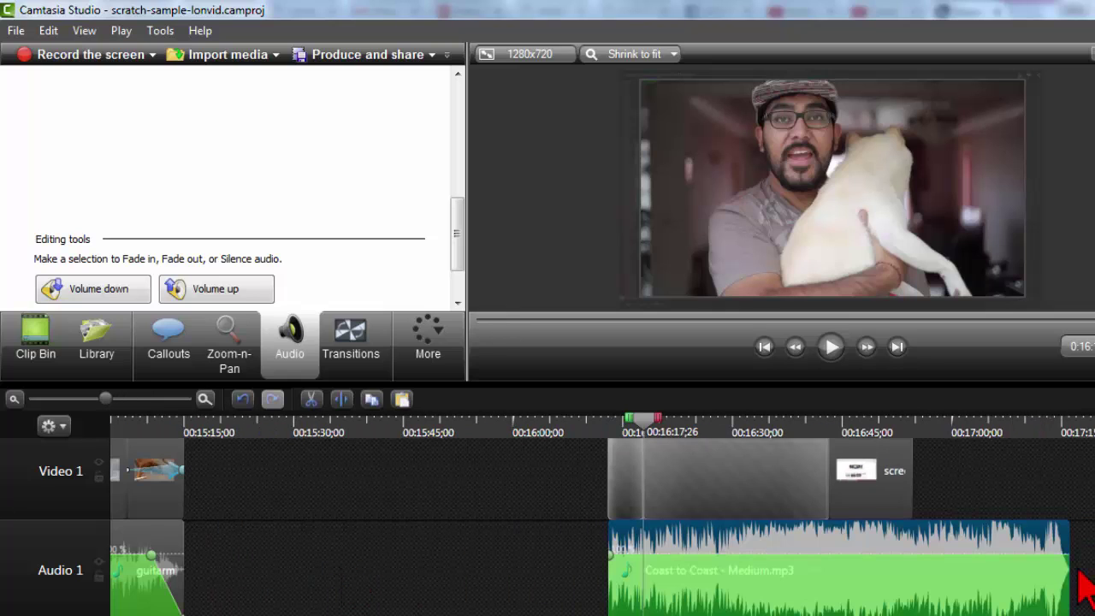
{"action": "left_click_drag", "start_coordinate": [1066, 574], "coordinate": [638, 574]}
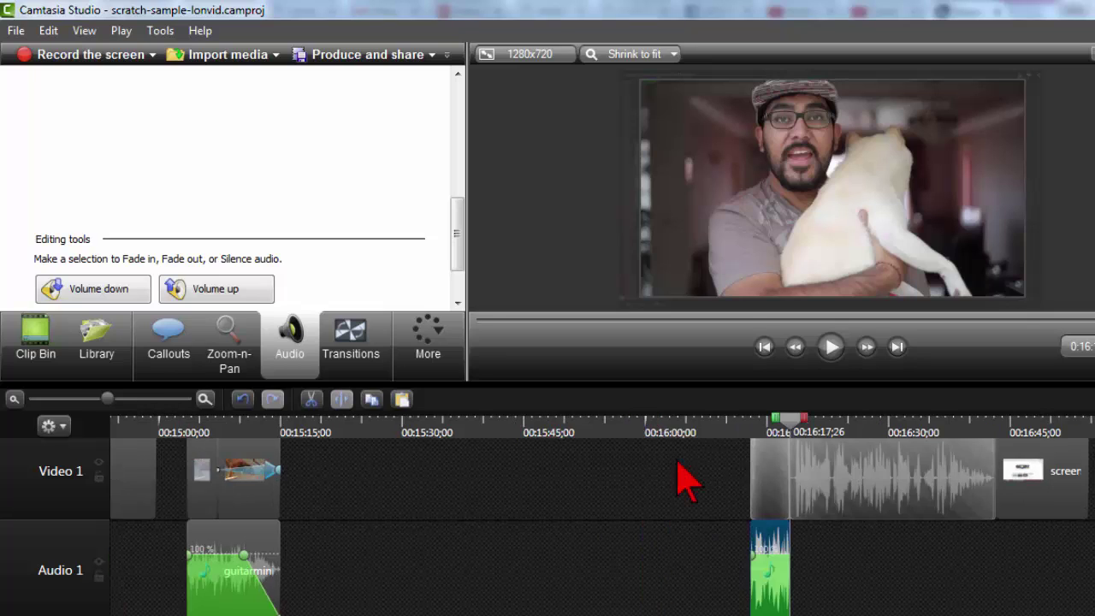
{"action": "scroll", "coordinate": [684, 478], "scroll_direction": "up", "scroll_amount": 3}
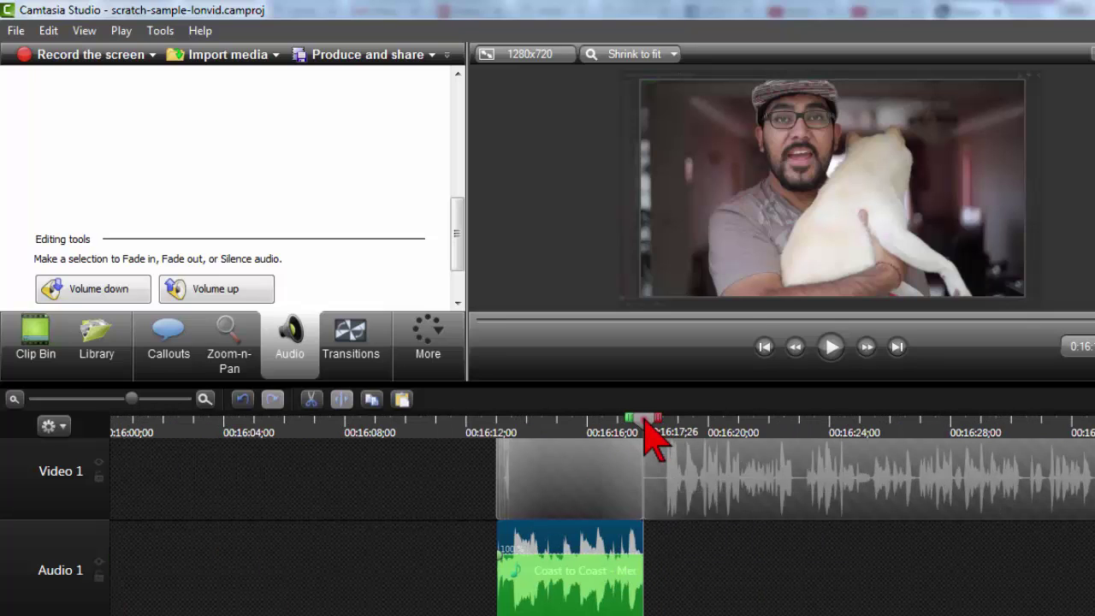
- Extend the music clip to 00:16:23;10 and lock the Video 1 track
{"action": "left_click_drag", "start_coordinate": [642, 420], "coordinate": [664, 425]}
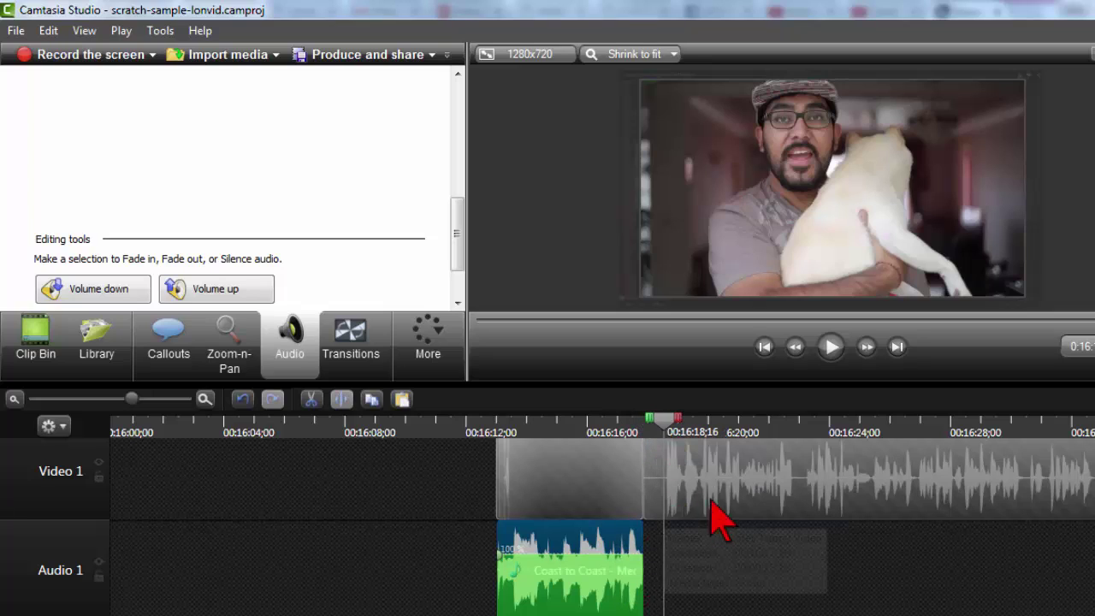
{"action": "left_click_drag", "start_coordinate": [676, 432], "coordinate": [808, 436]}
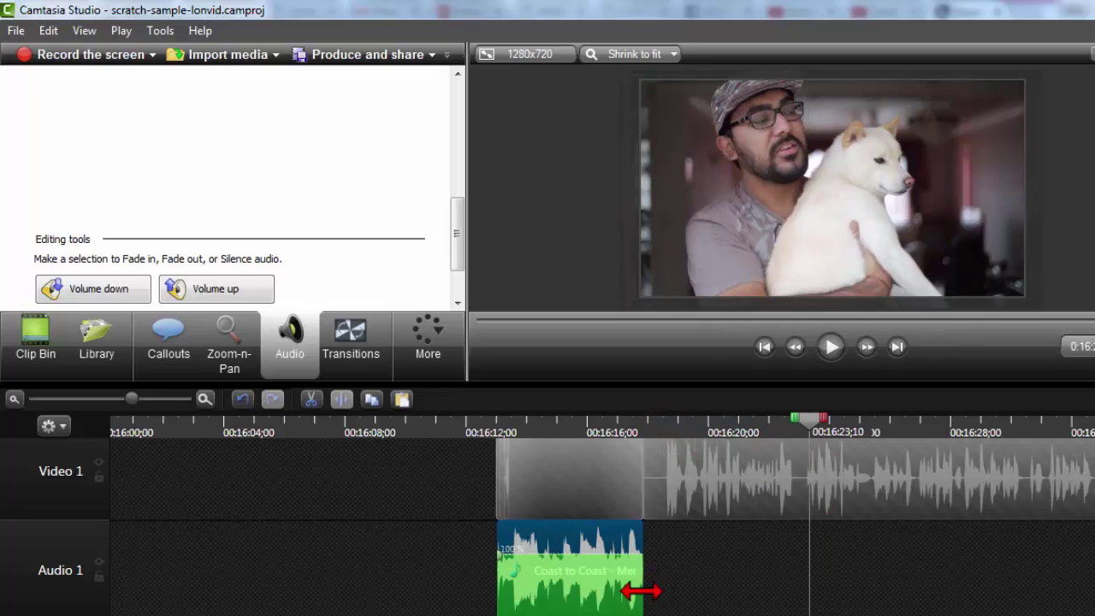
{"action": "left_click_drag", "start_coordinate": [650, 591], "coordinate": [801, 586]}
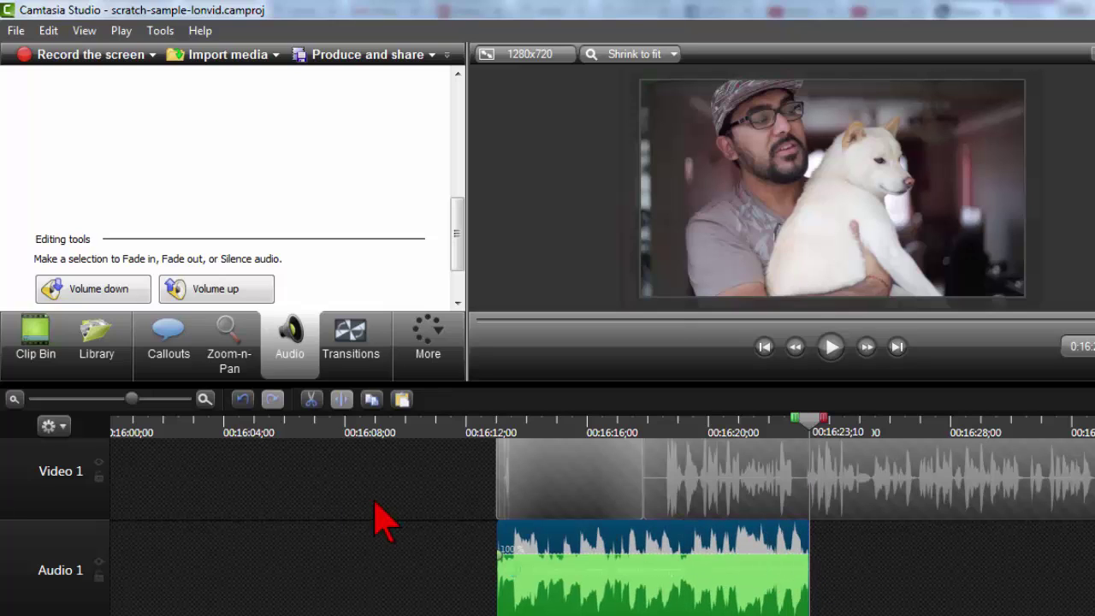
{"action": "left_click", "coordinate": [99, 476]}
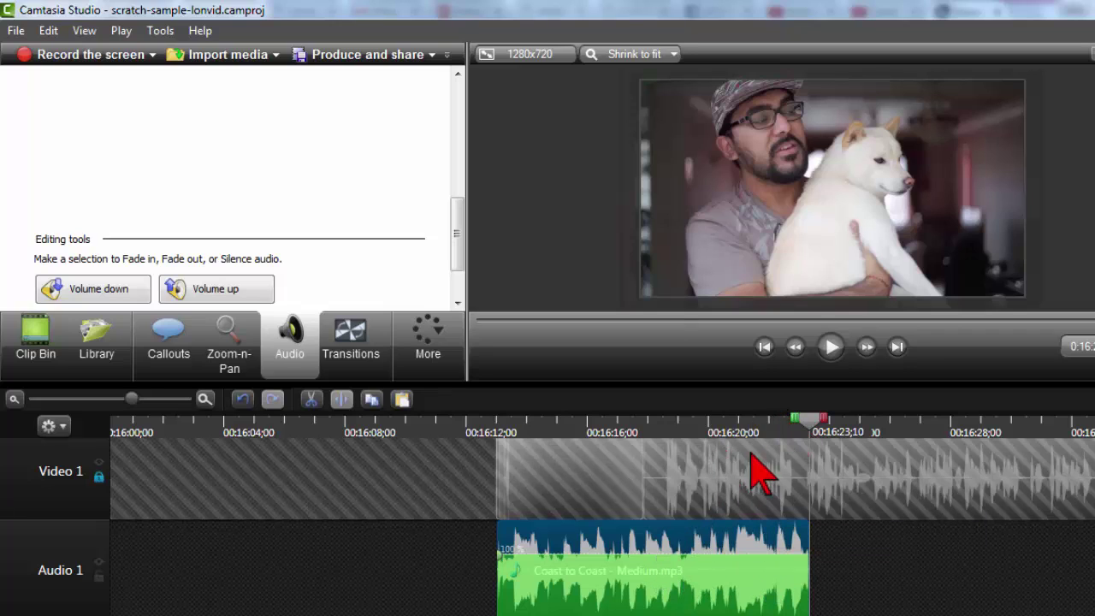
- Apply a fade-out to the last seconds of the Coast to Coast music, then scrub from 00:16:12 to check it
{"action": "left_click_drag", "start_coordinate": [791, 419], "coordinate": [596, 433]}
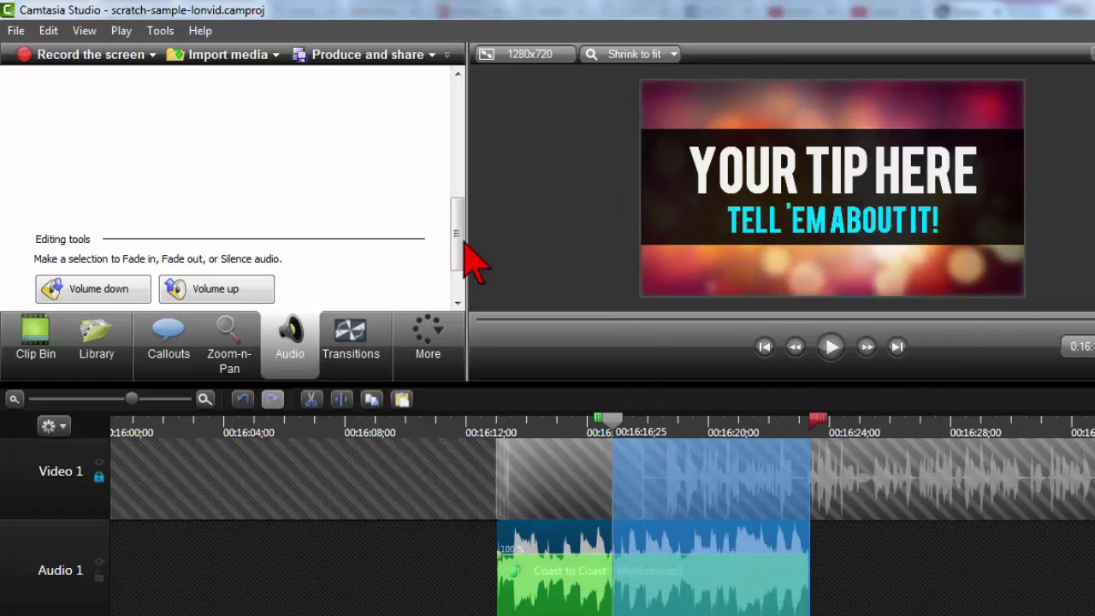
{"action": "left_click_drag", "start_coordinate": [460, 239], "coordinate": [460, 263]}
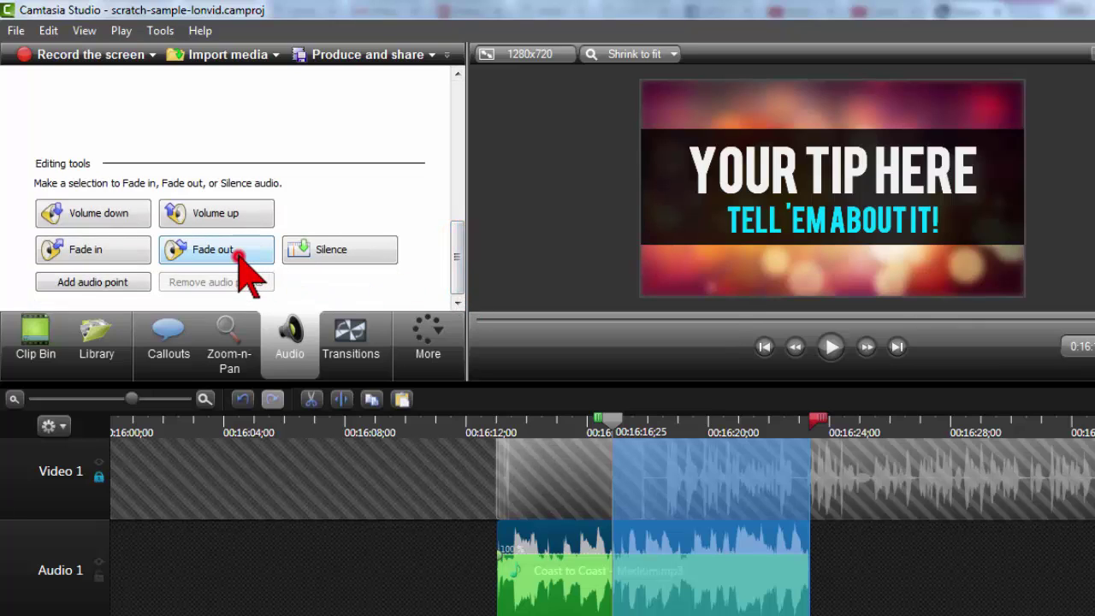
{"action": "left_click", "coordinate": [239, 257]}
{"action": "left_click", "coordinate": [486, 423]}
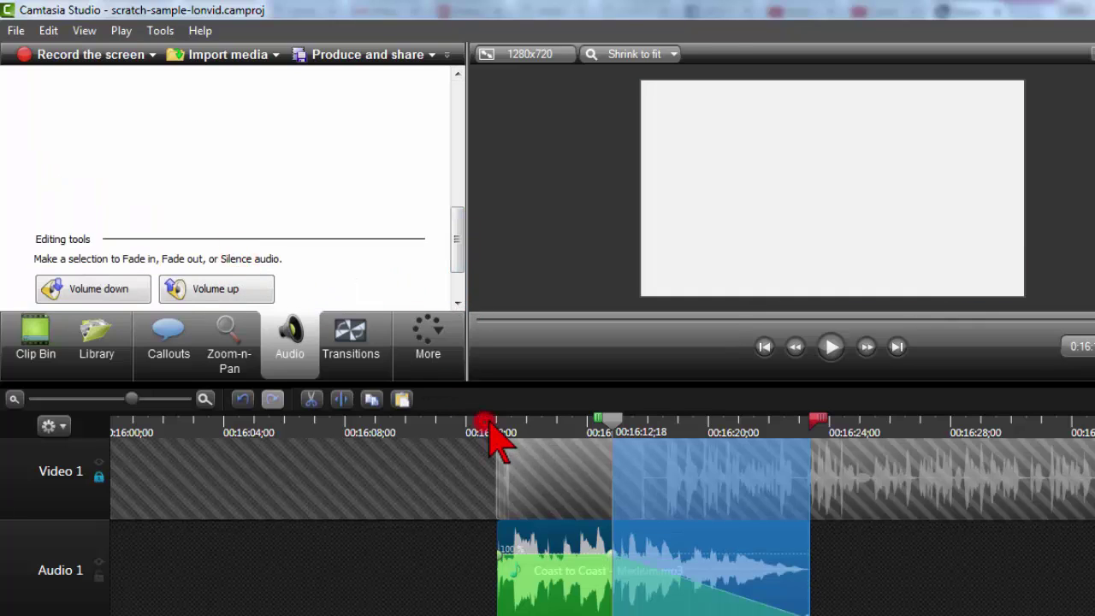
{"action": "left_click_drag", "start_coordinate": [494, 423], "coordinate": [664, 435]}
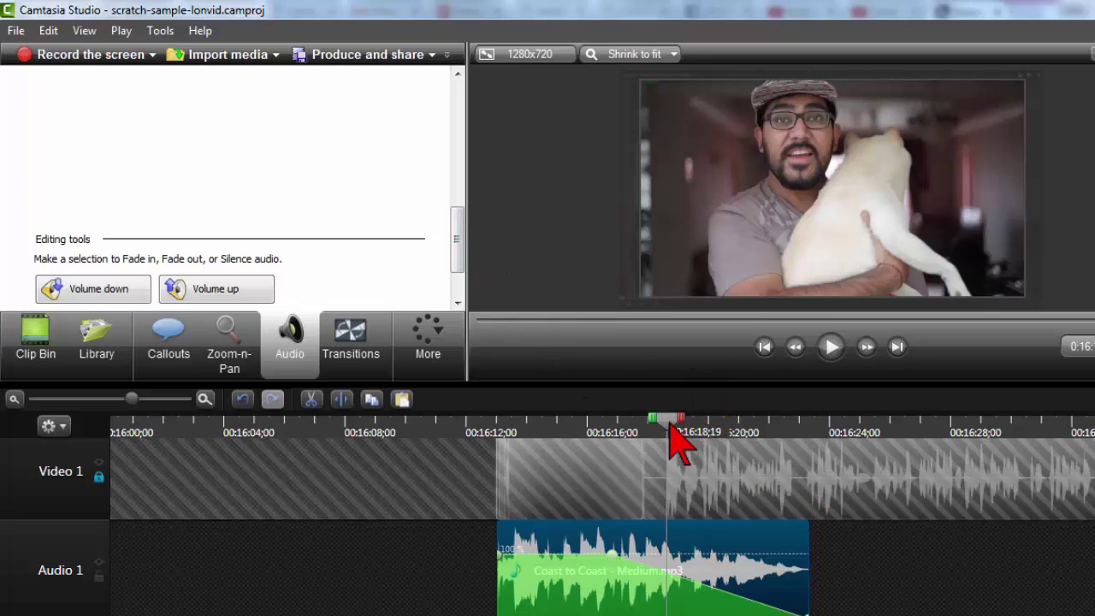
- Add an audio point to the music at 00:16:18;15 and zoom in on the clip's fade
{"action": "left_click_drag", "start_coordinate": [668, 422], "coordinate": [662, 426]}
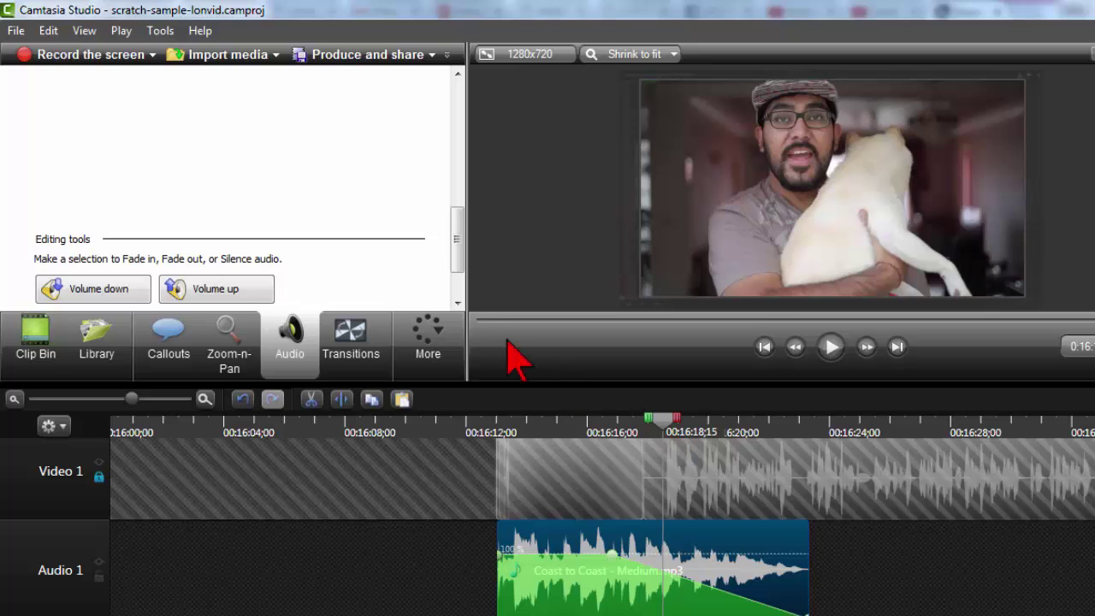
{"action": "left_click_drag", "start_coordinate": [457, 239], "coordinate": [466, 269]}
{"action": "left_click", "coordinate": [120, 285]}
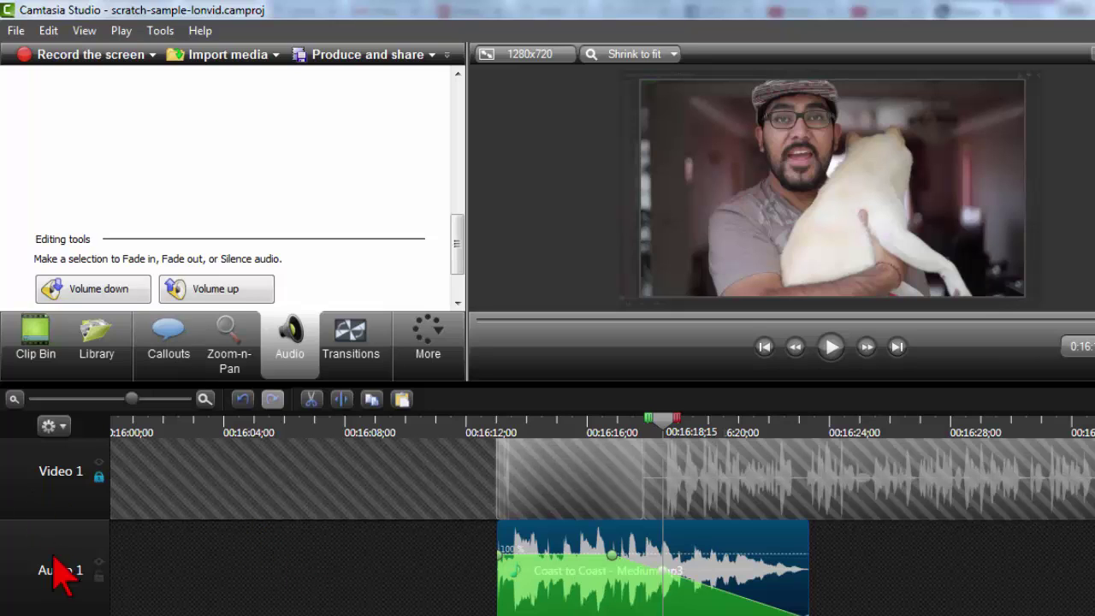
{"action": "scroll", "coordinate": [81, 590], "scroll_direction": "down", "scroll_amount": 3}
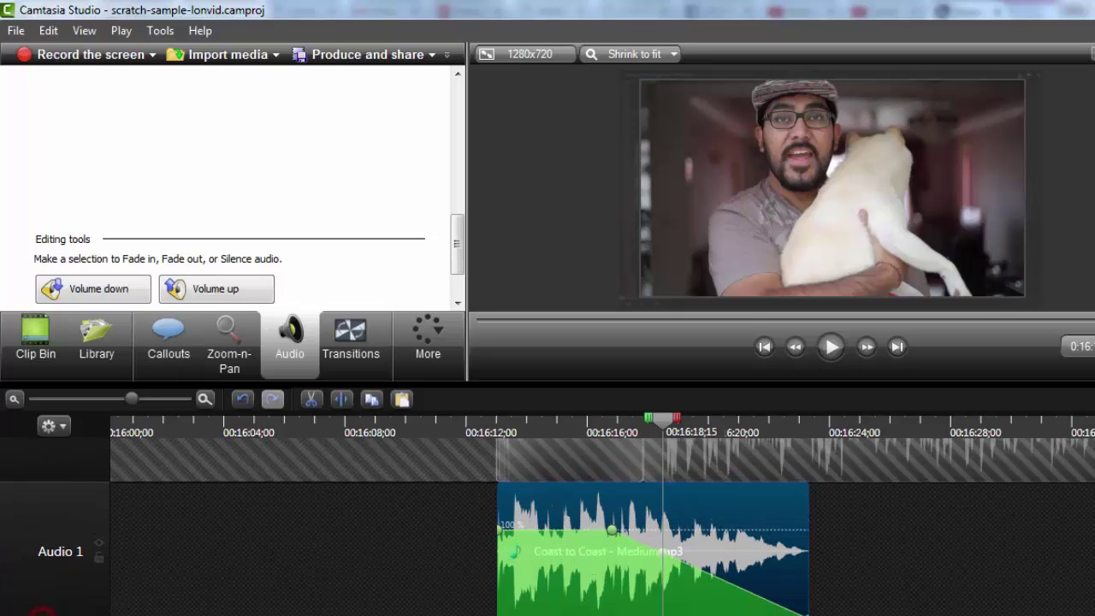
{"action": "left_click_drag", "start_coordinate": [132, 400], "coordinate": [147, 399]}
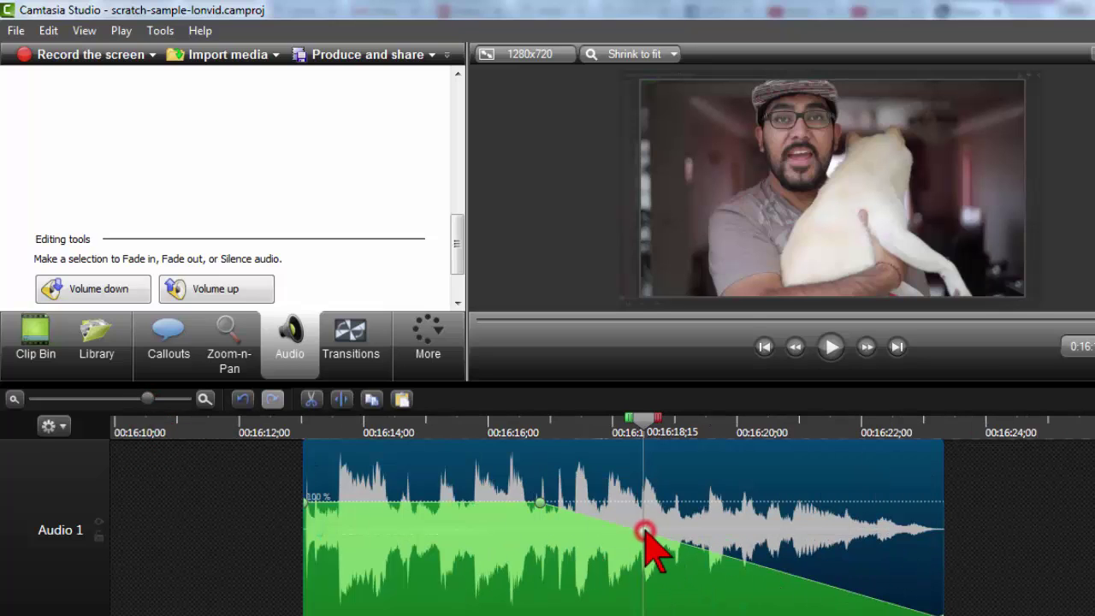
- Pull the new audio point down to a low volume, then preview the drop from 00:16:12
{"action": "left_click_drag", "start_coordinate": [644, 530], "coordinate": [648, 599]}
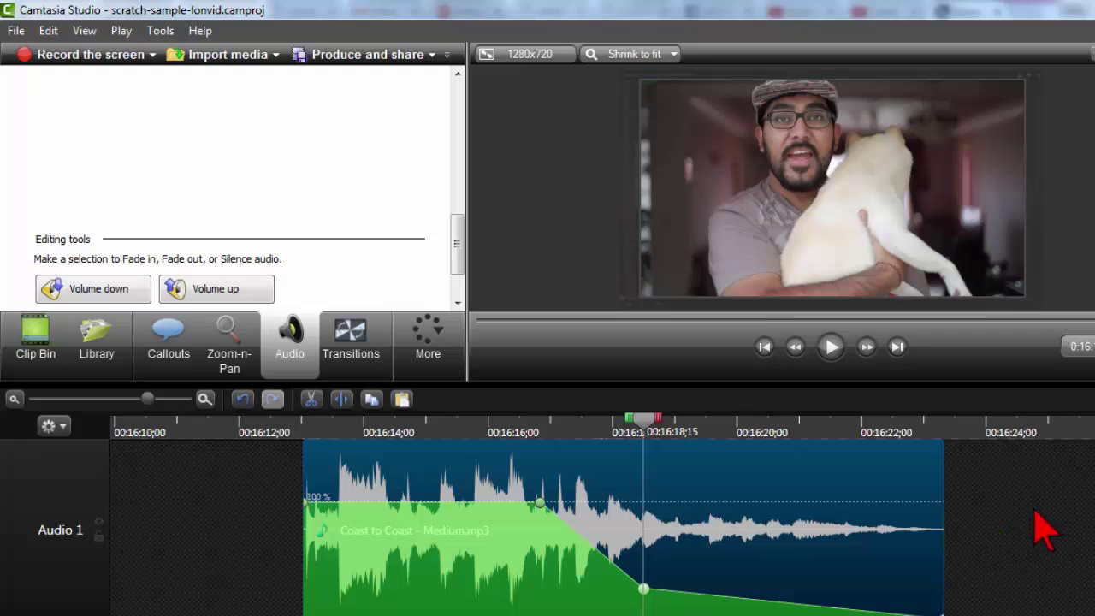
{"action": "left_click", "coordinate": [300, 425]}
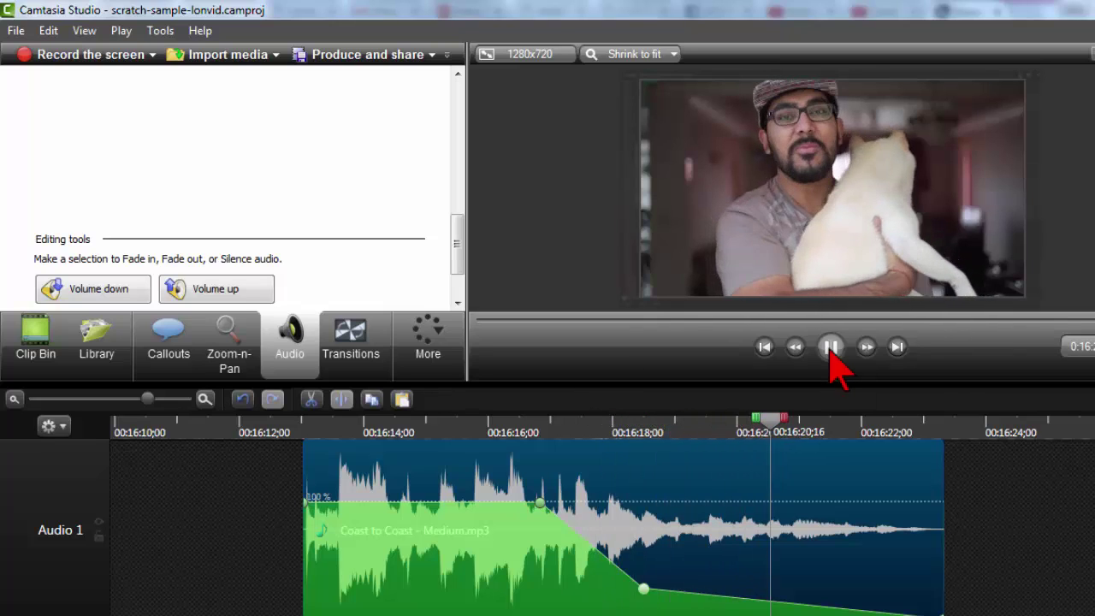
{"action": "left_click", "coordinate": [829, 348]}
{"action": "left_click", "coordinate": [757, 425]}
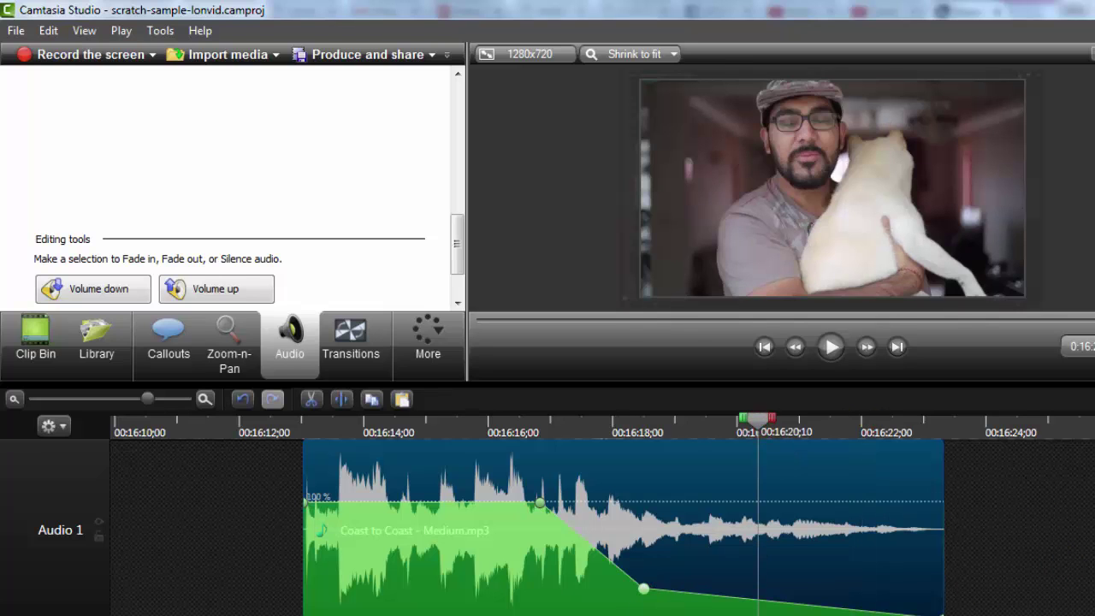